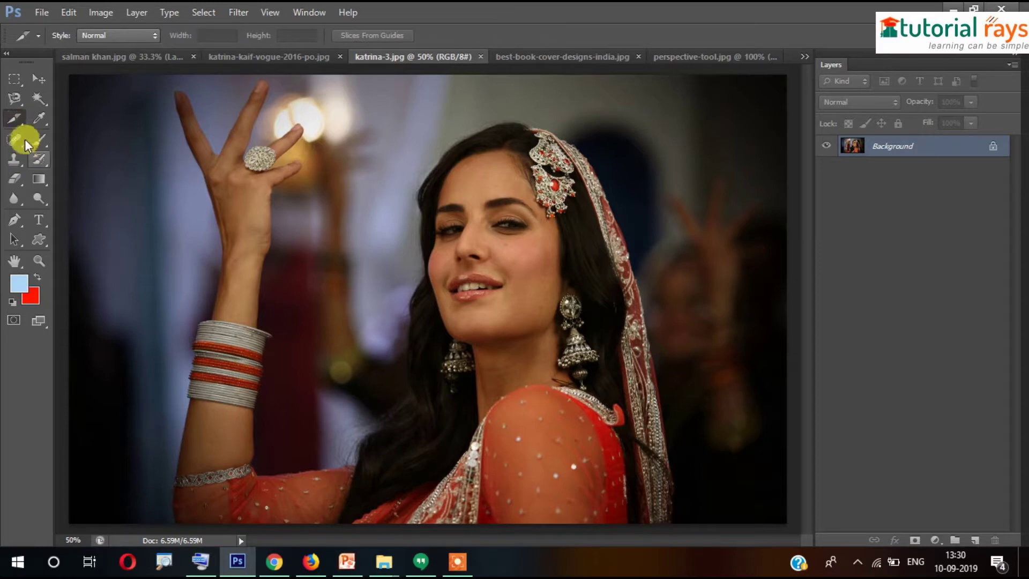
# Draw four separate slices with the Slice Tool over the raised hand, the face, the dark background strip beside her, and the bangles
pyautogui.rightClick(18, 121)
pyautogui.click(79, 156)
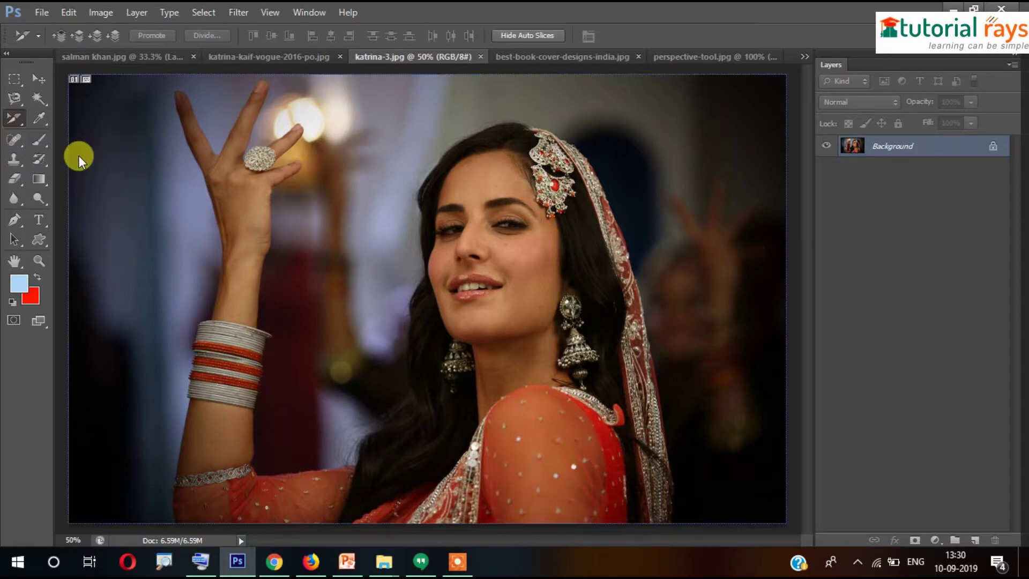
pyautogui.rightClick(15, 122)
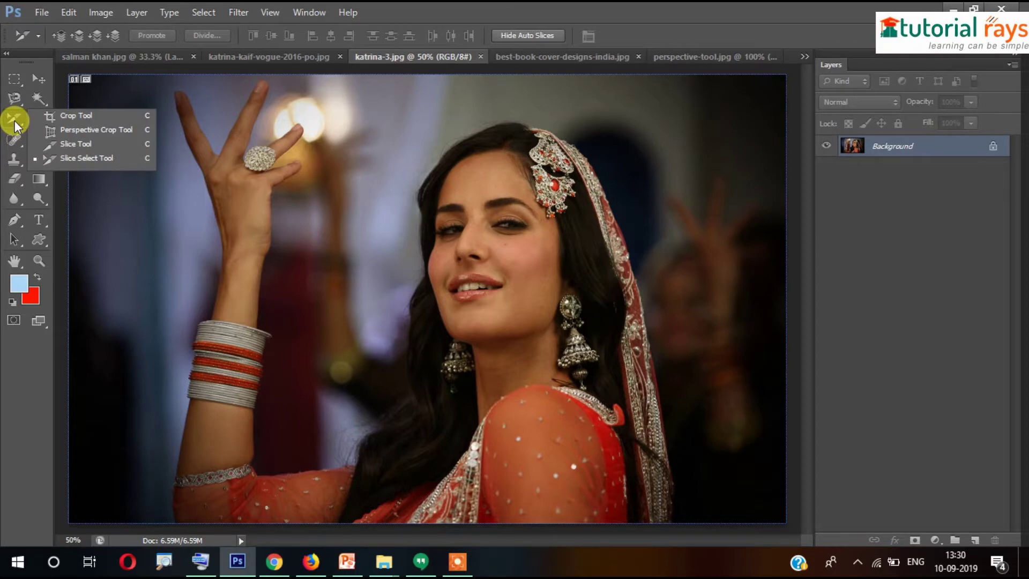
pyautogui.click(89, 142)
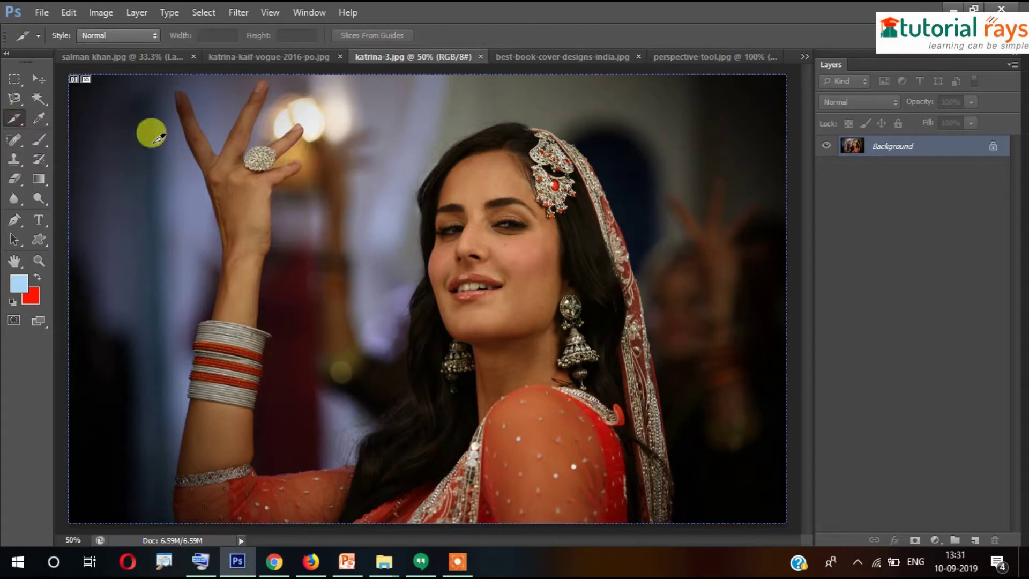
pyautogui.moveTo(68, 79); pyautogui.dragTo(337, 296)
pyautogui.moveTo(370, 81); pyautogui.dragTo(685, 319)
pyautogui.moveTo(709, 81); pyautogui.dragTo(774, 358)
pyautogui.moveTo(99, 327); pyautogui.dragTo(286, 490)
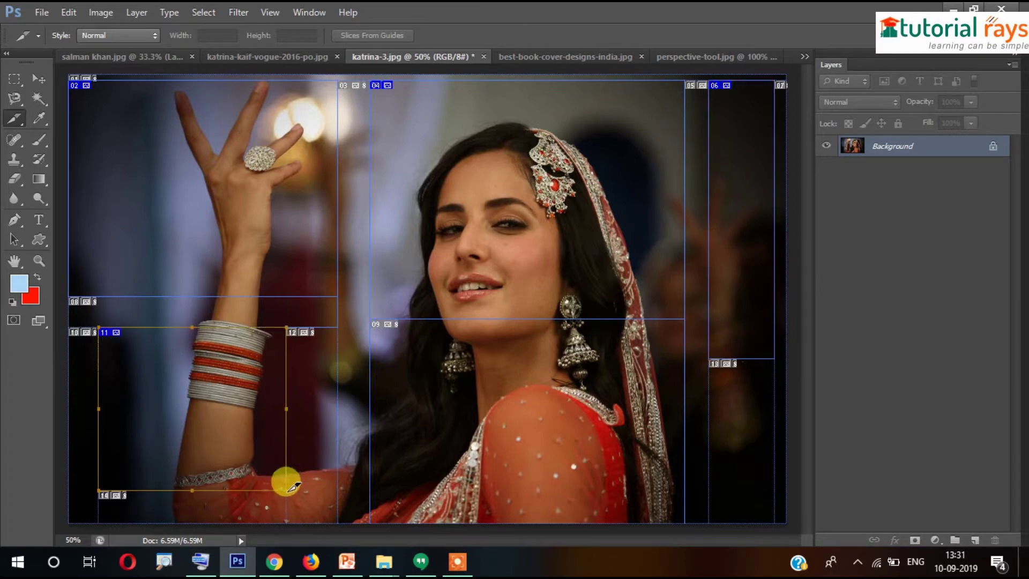
# Move the slice covering the raised hand toward the face with the Slice Select Tool, and select the slice below the face
pyautogui.rightClick(15, 118)
pyautogui.click(80, 156)
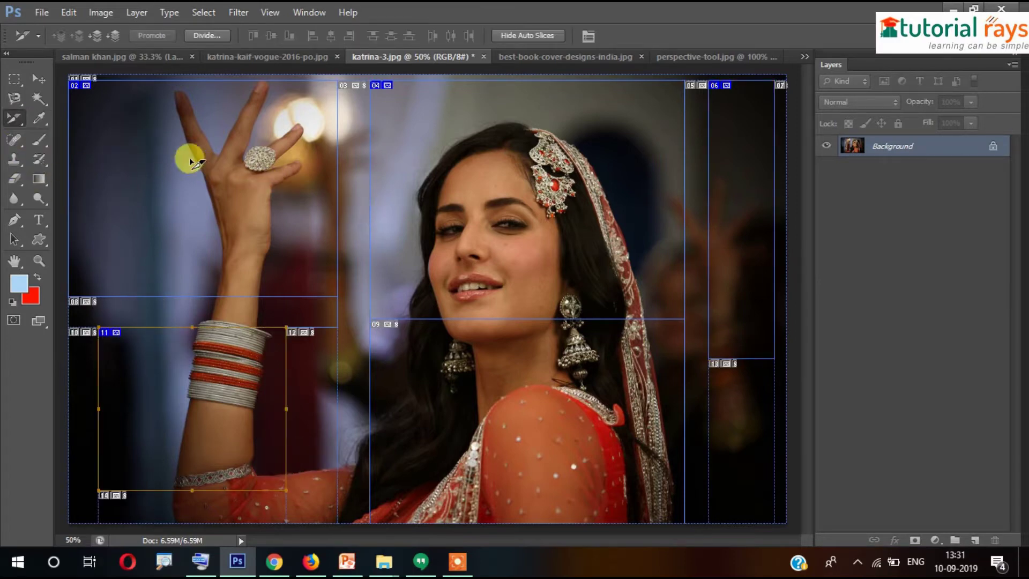
pyautogui.moveTo(192, 151); pyautogui.dragTo(338, 160)
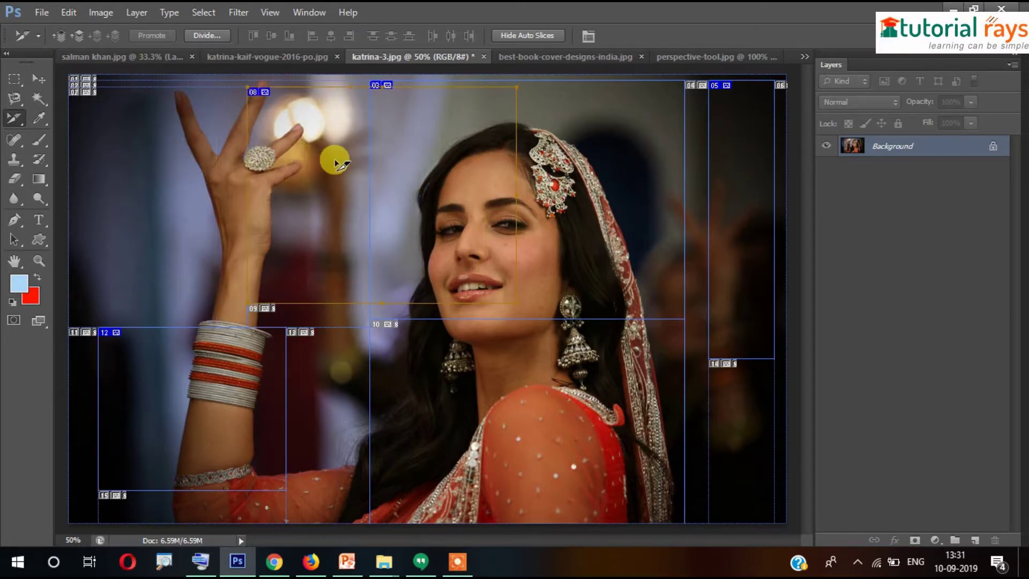
pyautogui.click(508, 354)
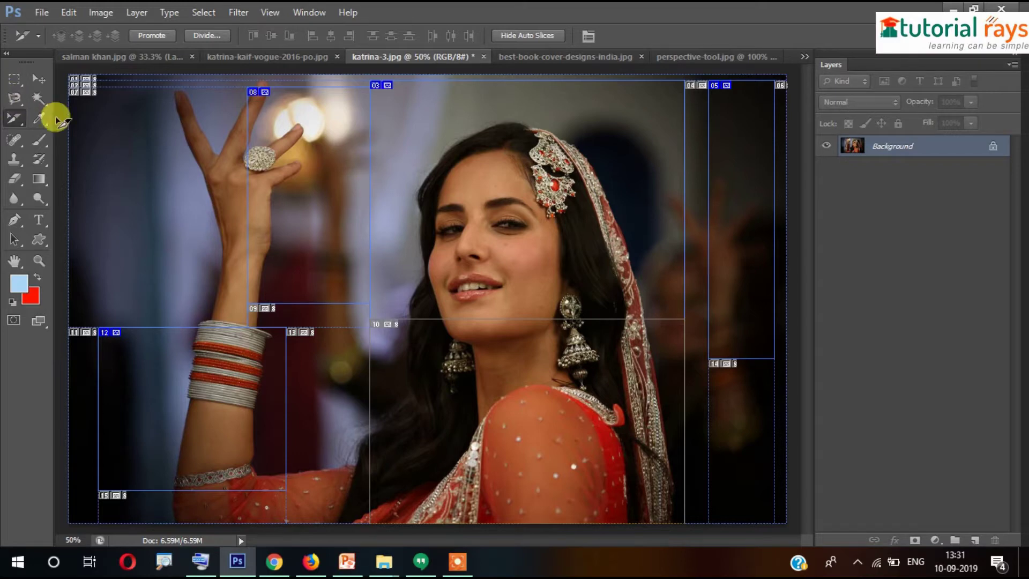
# Try shifting the slice around the bangles toward the hair and back toward the image's outer edge
pyautogui.hotkey('ctrl', '+')
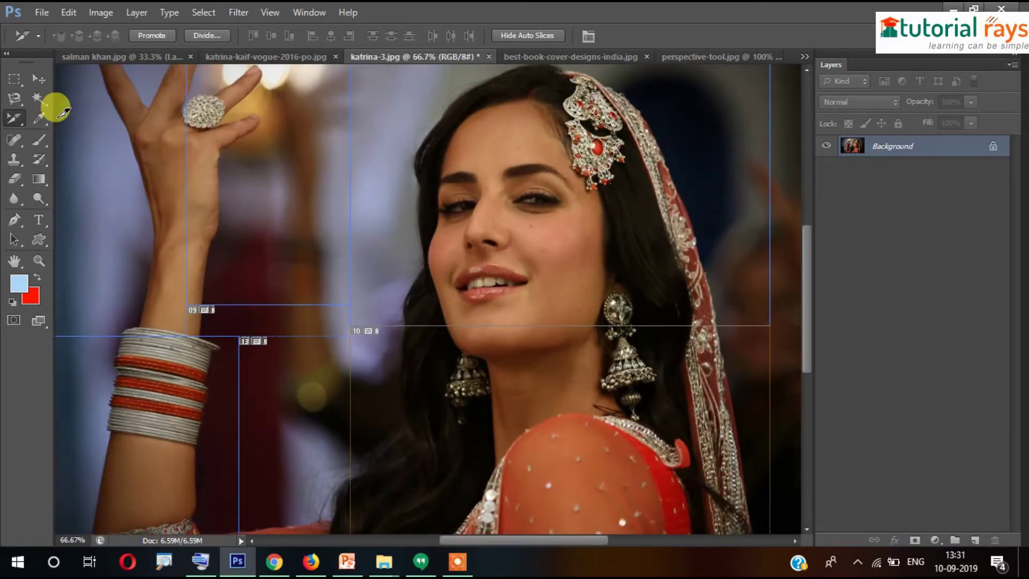
pyautogui.moveTo(156, 229); pyautogui.dragTo(304, 166)
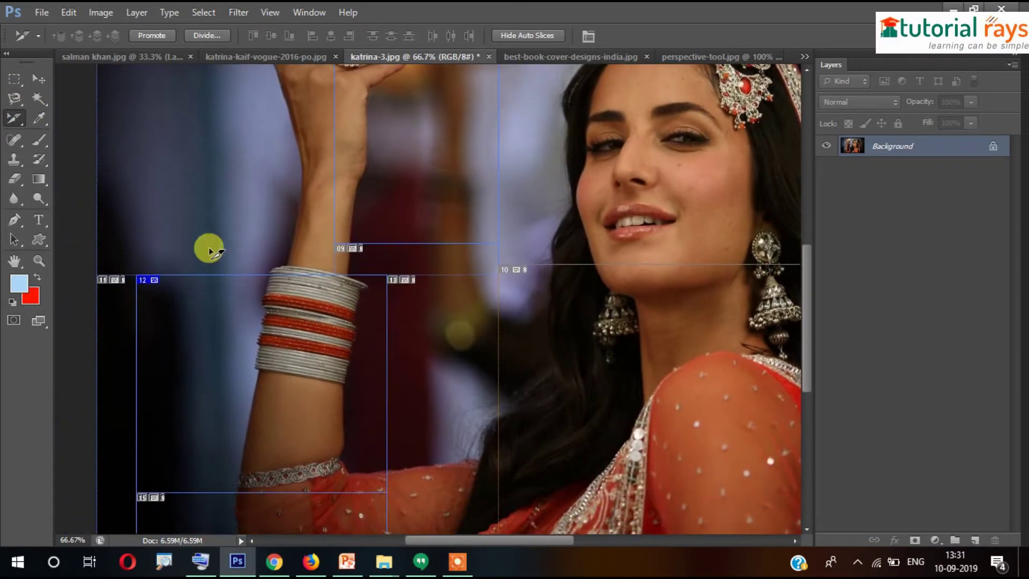
pyautogui.rightClick(17, 121)
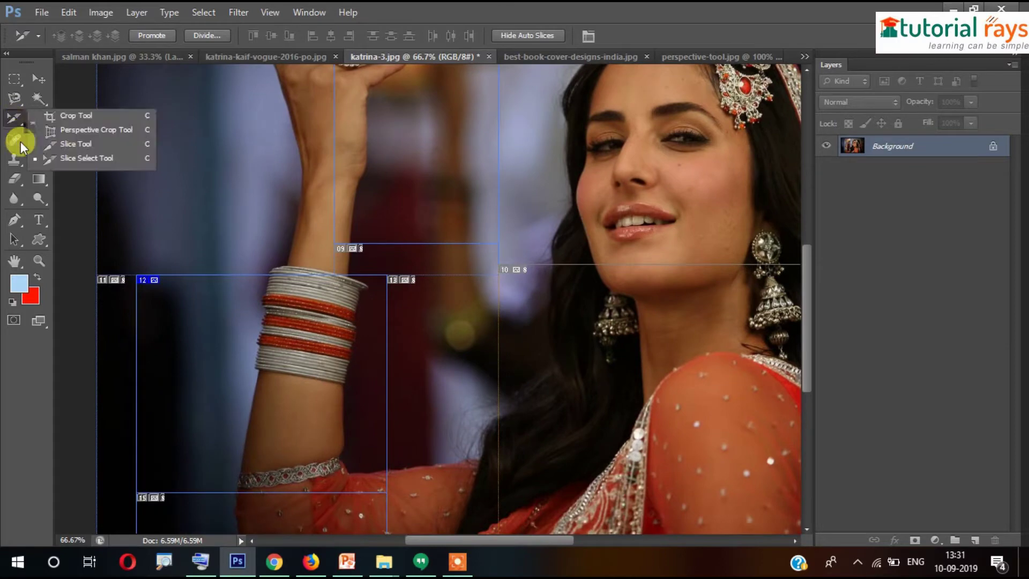
pyautogui.click(72, 158)
pyautogui.moveTo(224, 351); pyautogui.dragTo(308, 321)
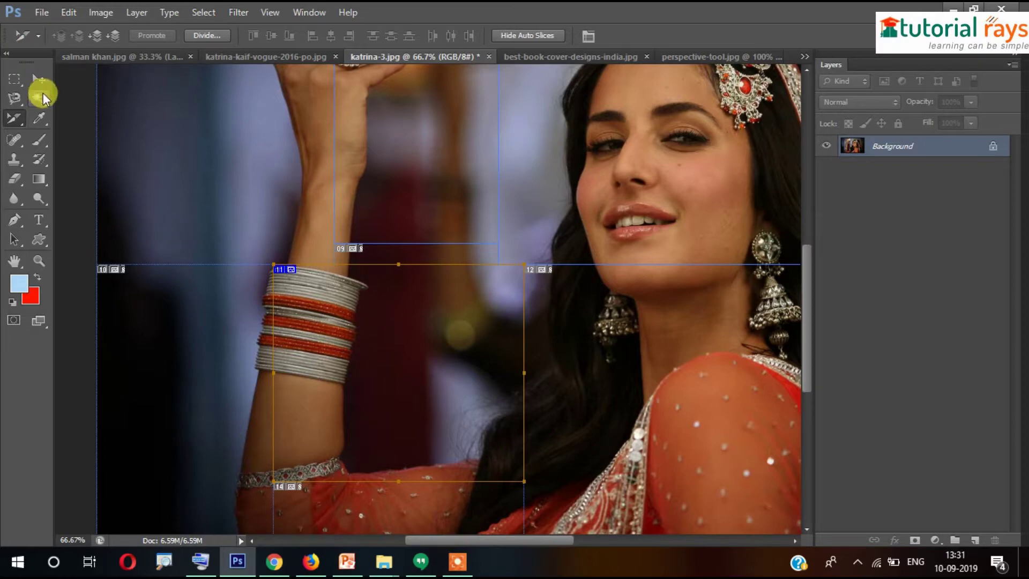
pyautogui.moveTo(349, 342); pyautogui.dragTo(257, 375)
# Reposition the bangle slice upward over the raised hand and wrist, with its lower edge just above the bangles
pyautogui.scroll(-1, 249, 311)
pyautogui.scroll(-7, 244, 316)
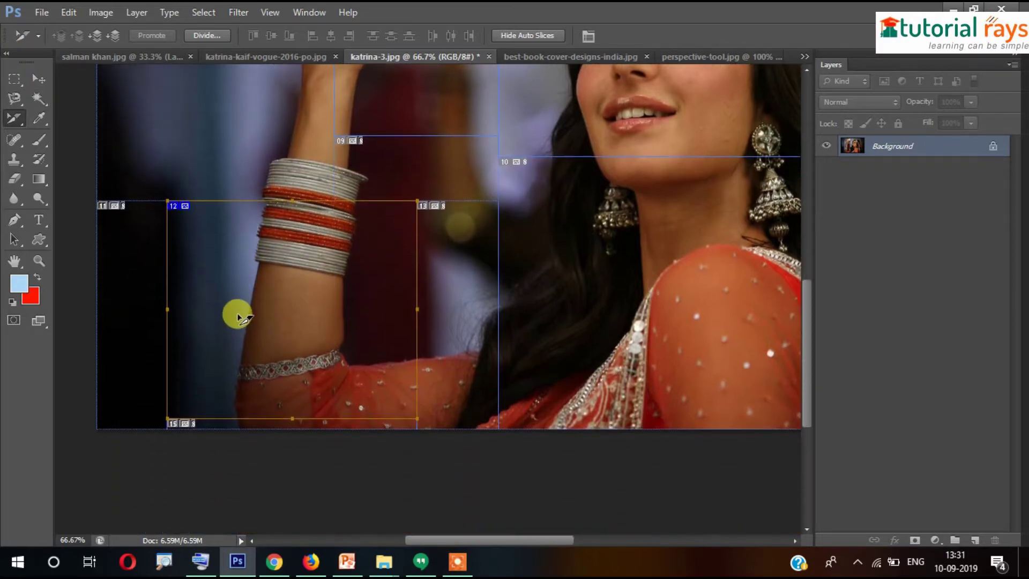
pyautogui.moveTo(248, 277); pyautogui.dragTo(208, 159)
pyautogui.scroll(6, 287, 289)
pyautogui.moveTo(152, 215); pyautogui.dragTo(332, 234)
pyautogui.scroll(3, 375, 238)
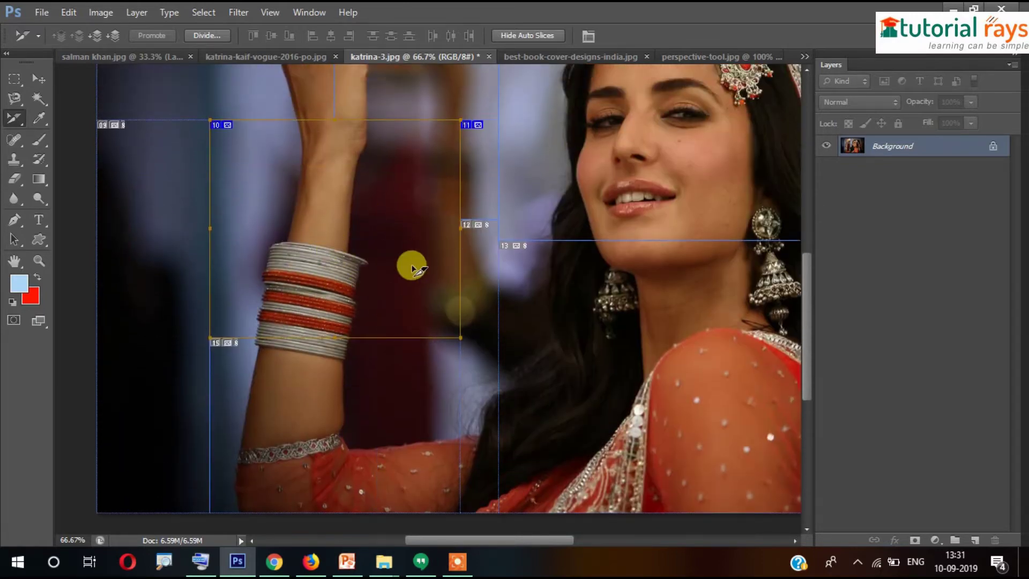
pyautogui.scroll(10, 410, 267)
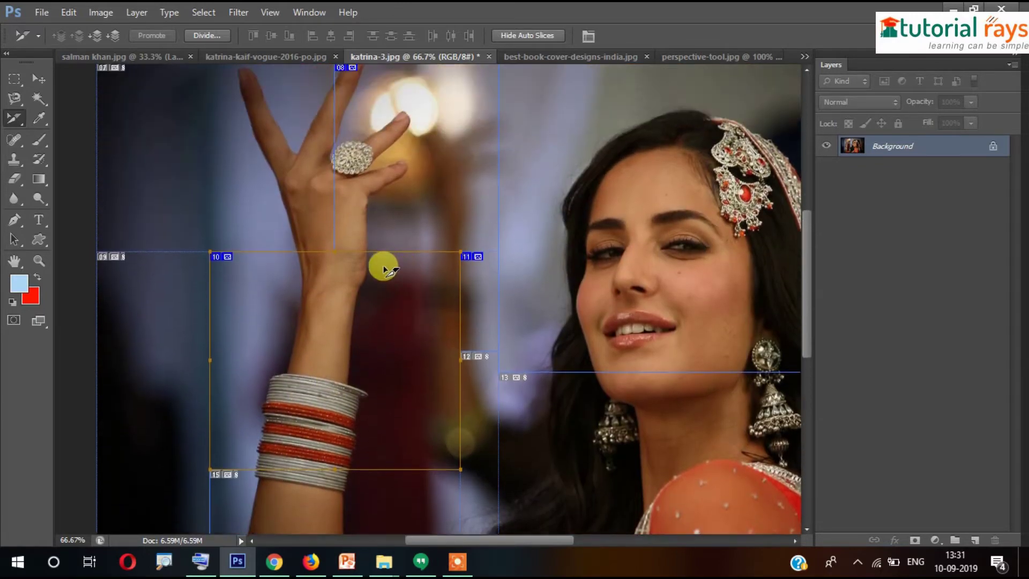
pyautogui.scroll(7, 375, 268)
pyautogui.scroll(-4, 359, 263)
pyautogui.moveTo(325, 306); pyautogui.dragTo(287, 239)
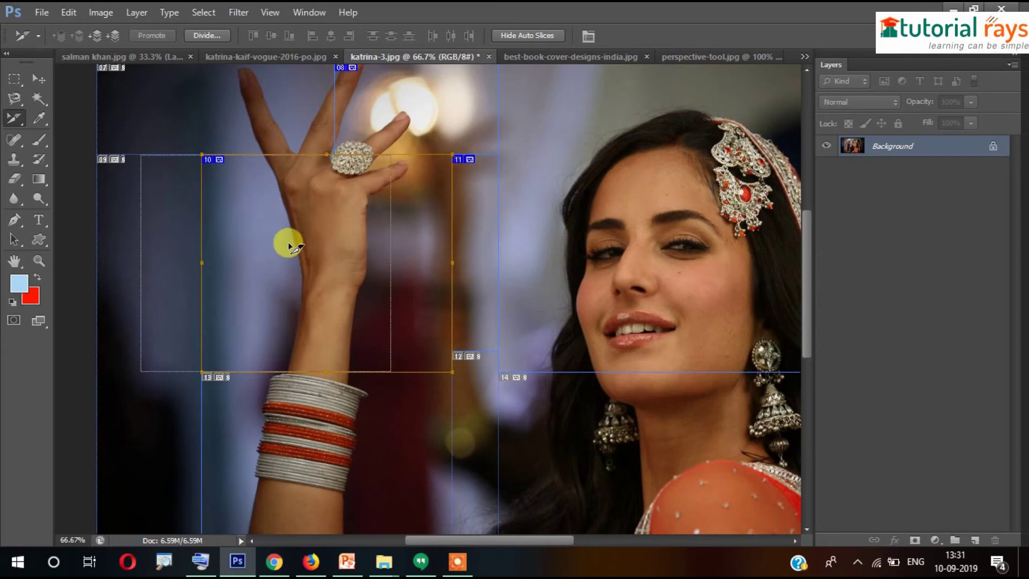
# Start a Save for Web export of the sliced image, preview the optimized slices, and proceed to saving
pyautogui.click(41, 12)
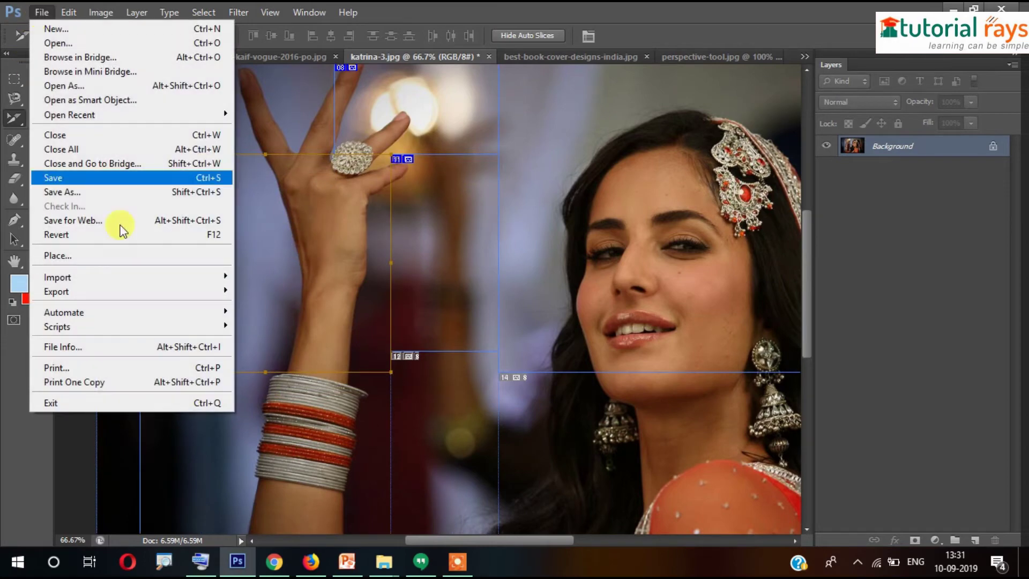
pyautogui.click(118, 220)
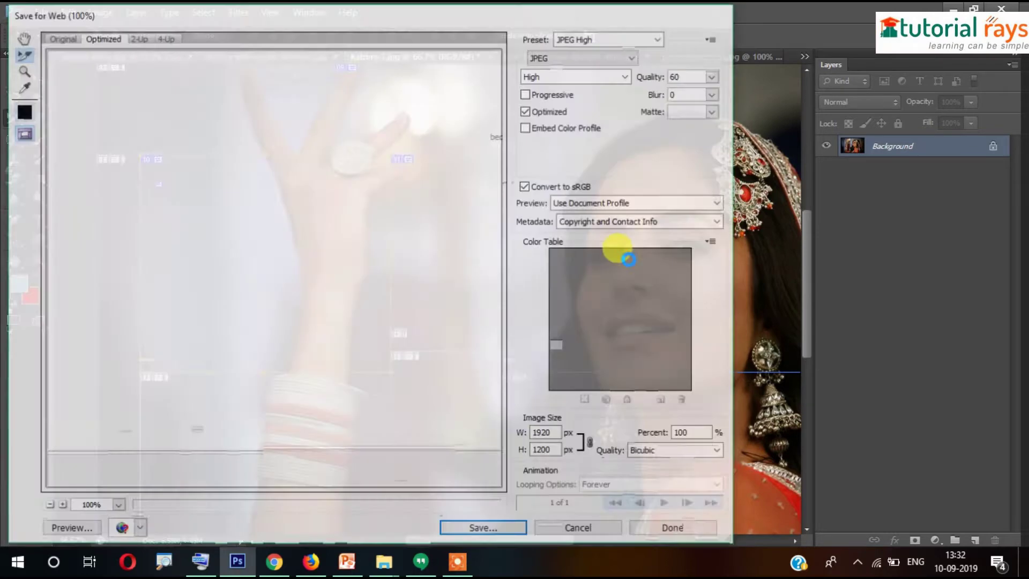
pyautogui.scroll(-10, 381, 299)
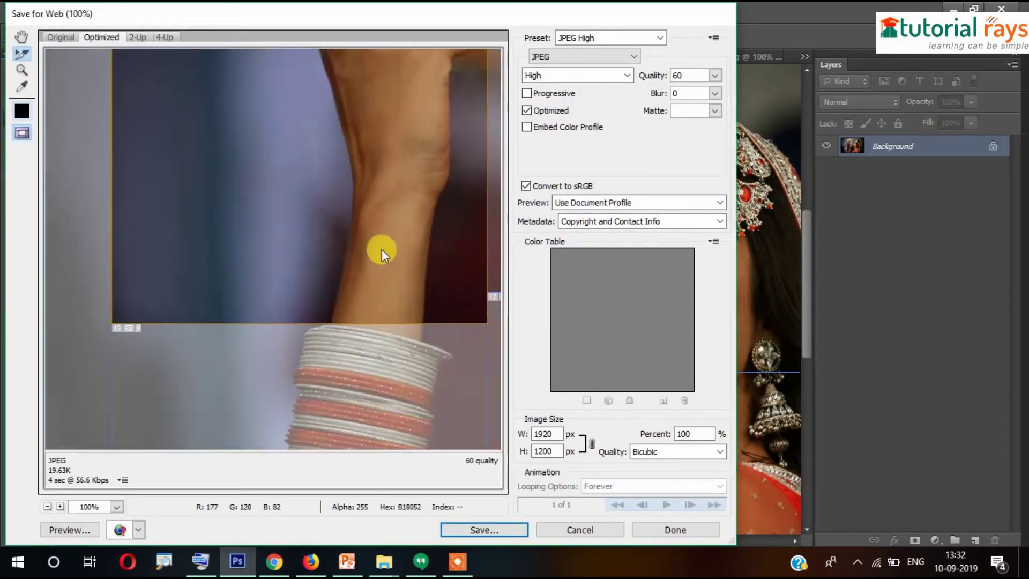
pyautogui.scroll(5, 384, 272)
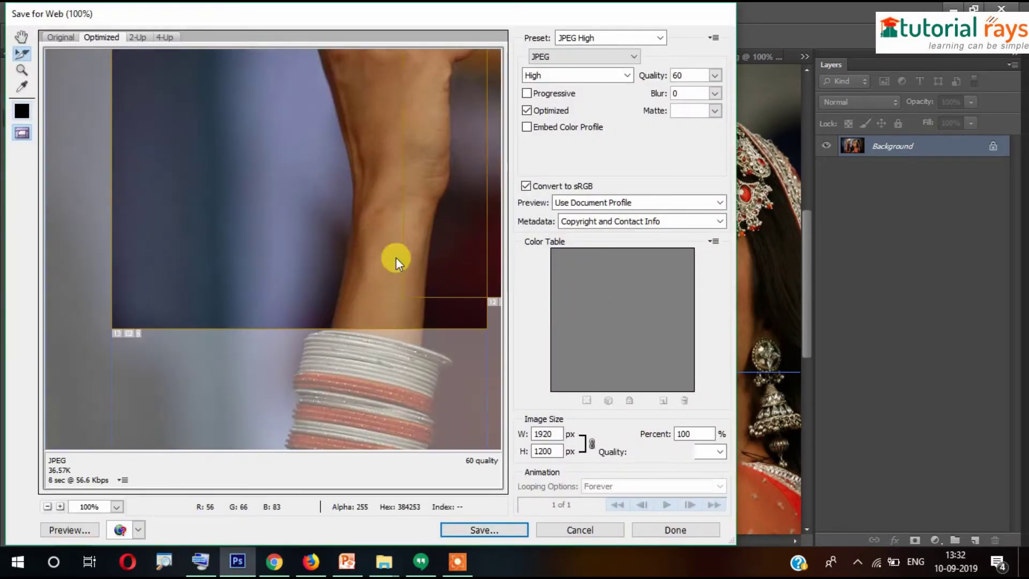
pyautogui.click(509, 531)
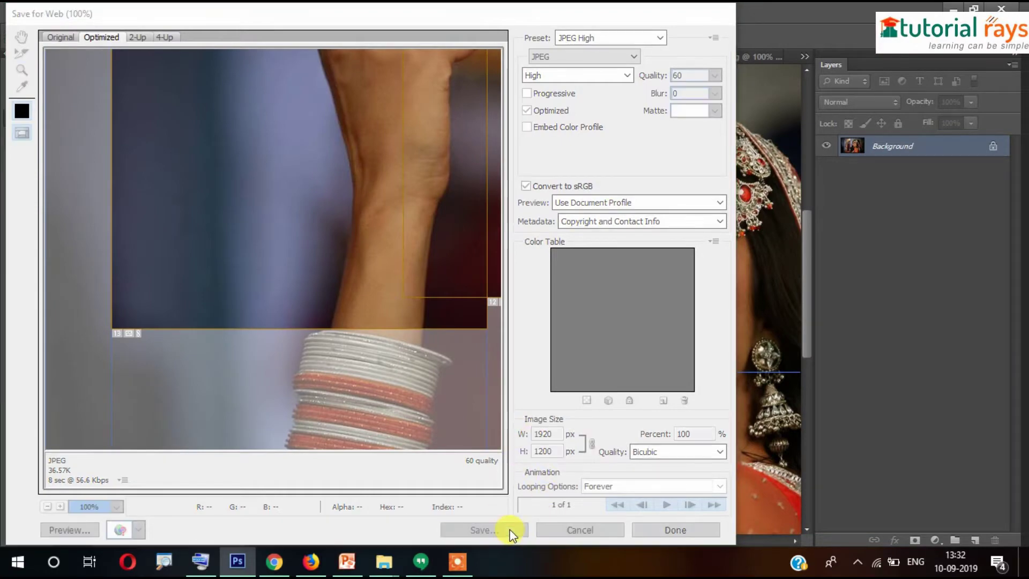
# Set the export format to Images Only
pyautogui.click(237, 482)
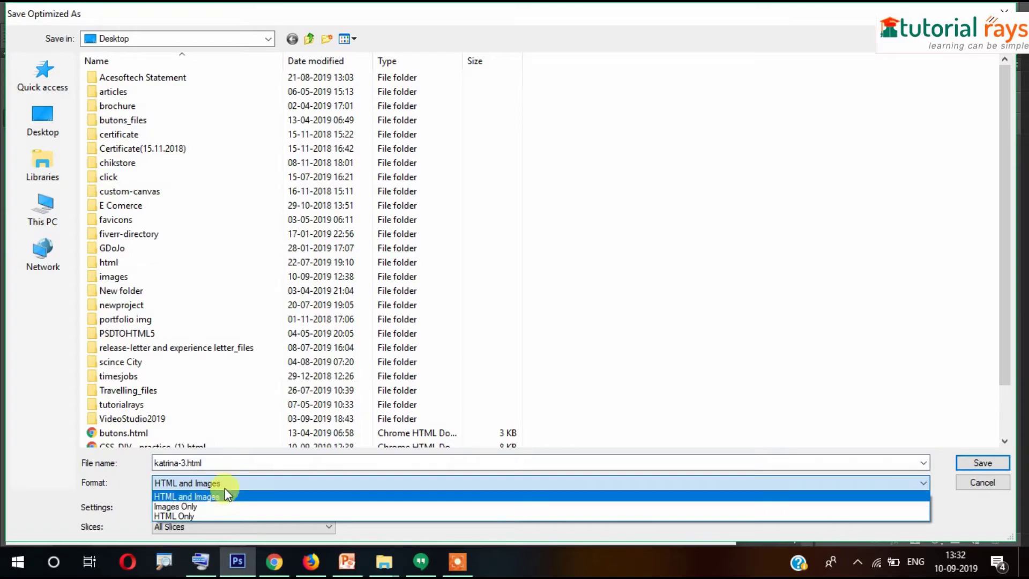
pyautogui.click(218, 507)
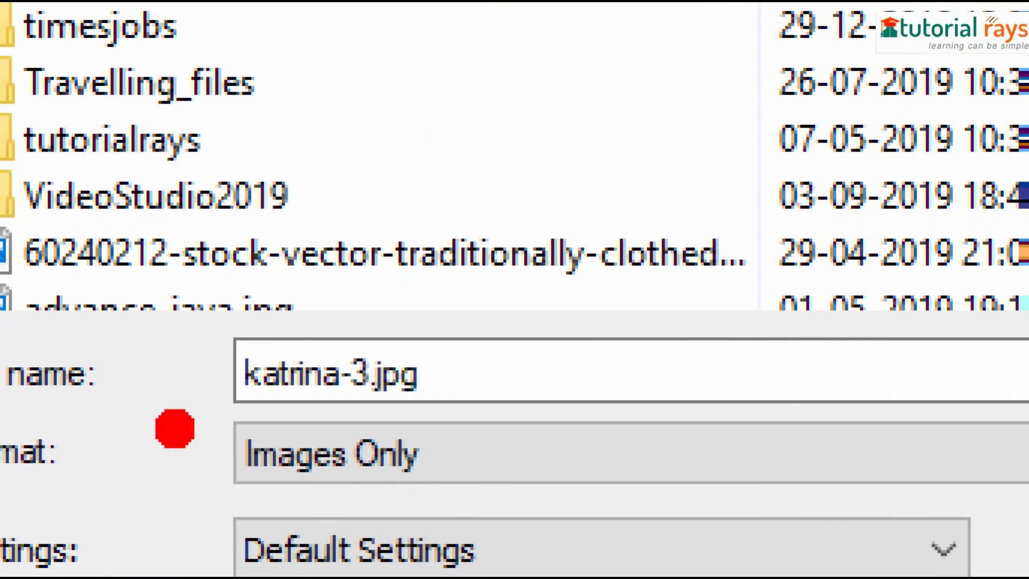
pyautogui.moveTo(262, 306)
pyautogui.mouseDown()
pyautogui.moveTo(257, 532)
pyautogui.moveTo(691, 450)
pyautogui.moveTo(493, 297)
pyautogui.moveTo(300, 304)
pyautogui.moveTo(206, 354)
pyautogui.mouseUp()
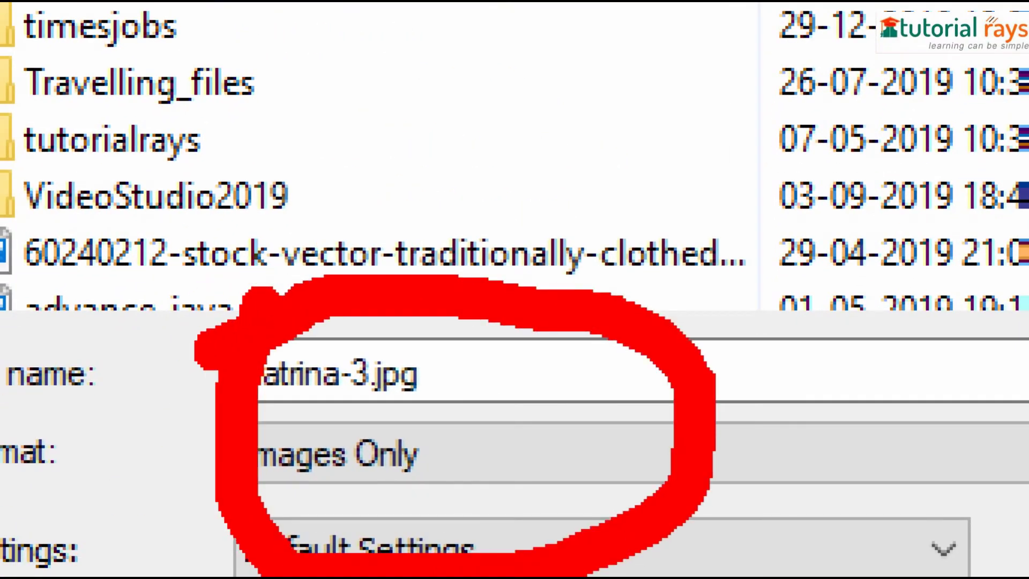
pyautogui.press('Escape')
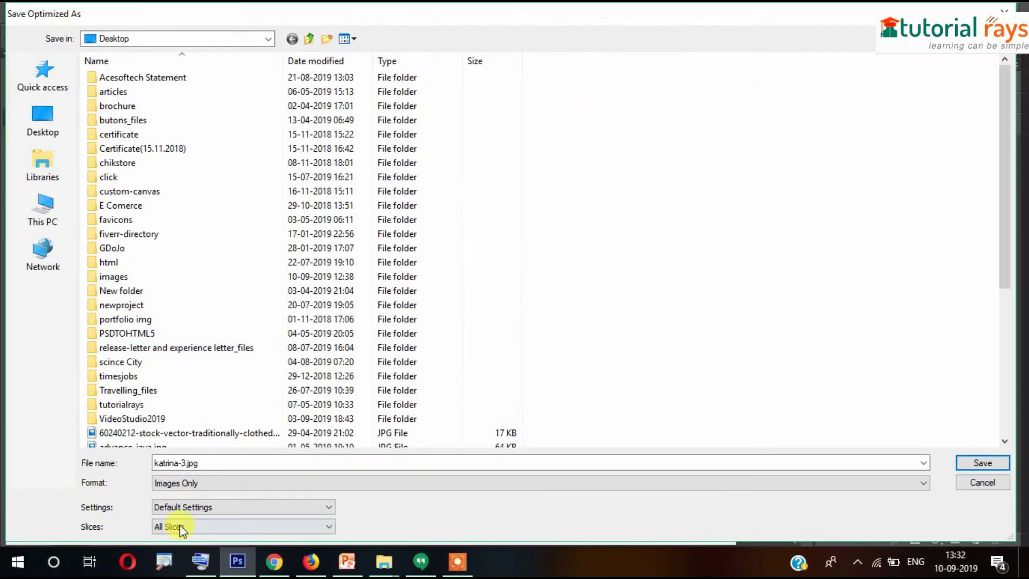
# Review the export's settings presets and slice options, keeping Default Settings and All Slices
pyautogui.click(192, 508)
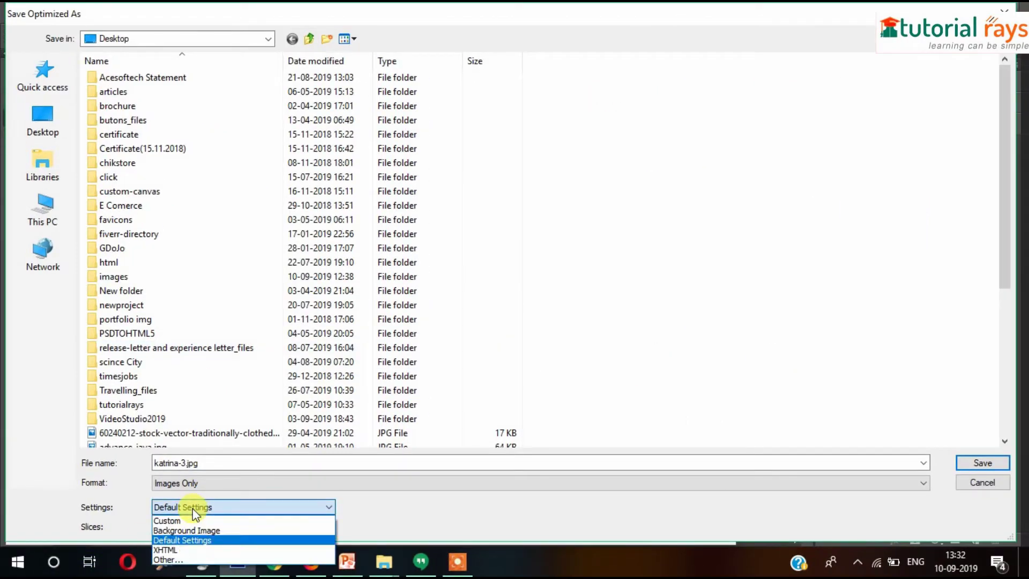
pyautogui.click(146, 523)
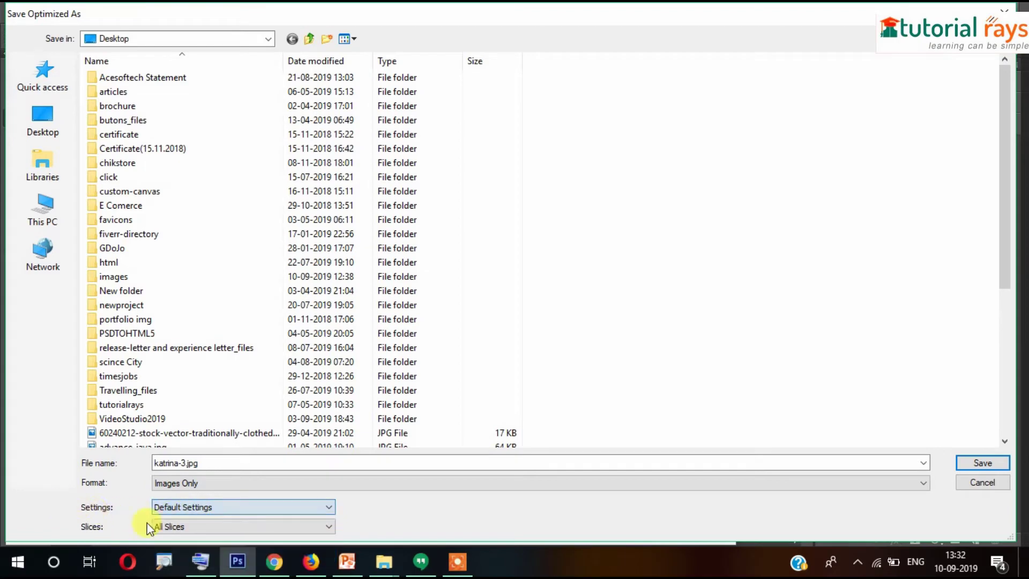
pyautogui.click(192, 526)
pyautogui.click(25, 475)
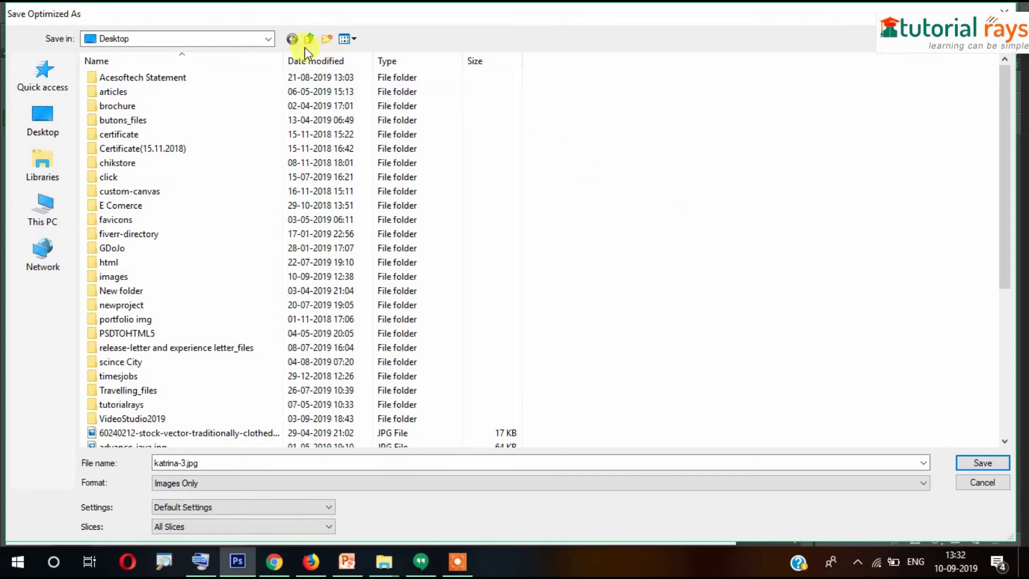
# Create a folder named sliced on the Desktop and save the slices into it as katrina-3.jpg
pyautogui.click(326, 38)
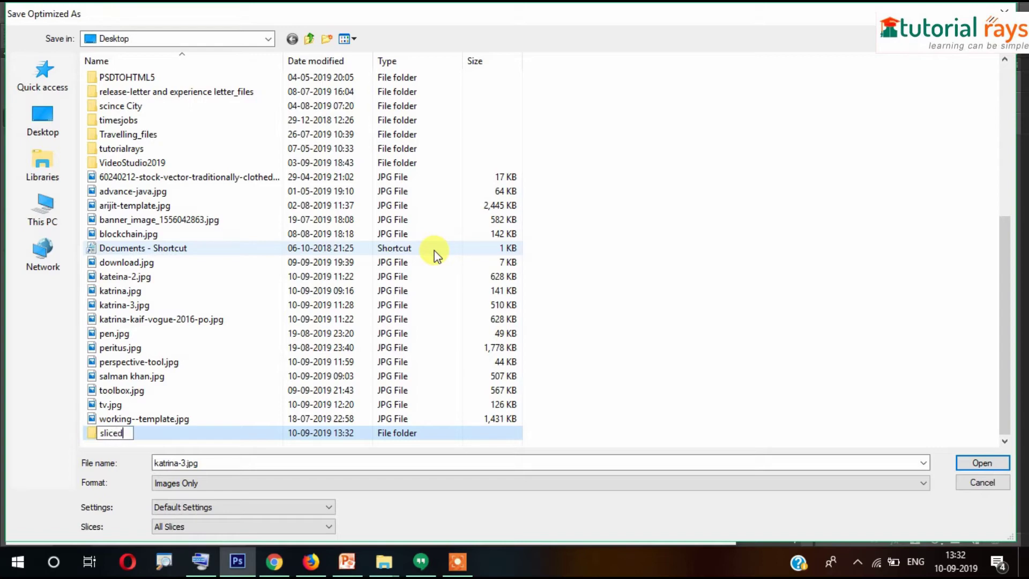
pyautogui.doubleClick(95, 434)
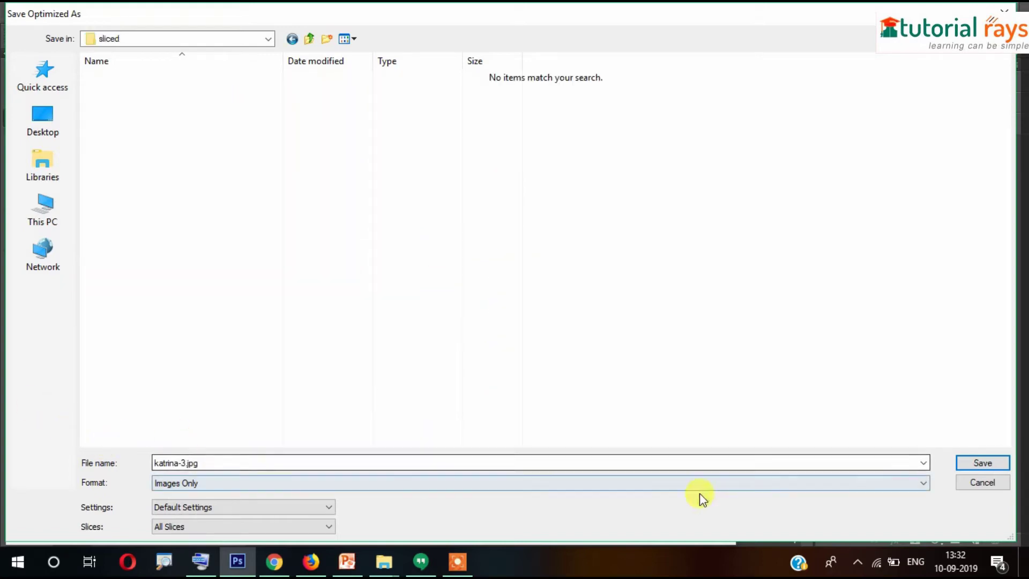
pyautogui.click(993, 465)
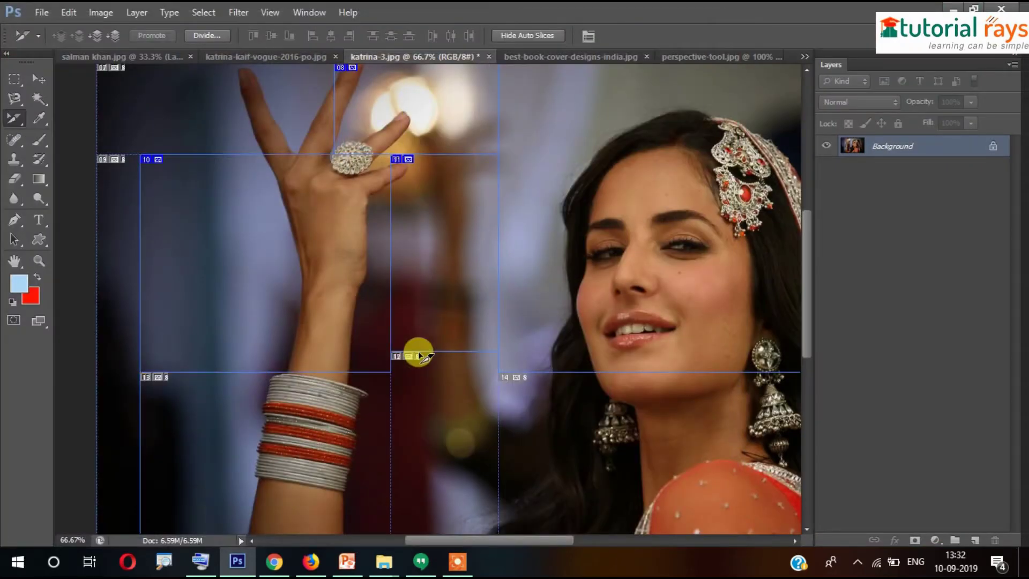
# Switch to File Explorer and open the sliced folder on the Desktop to check the exported files
pyautogui.moveTo(385, 566)
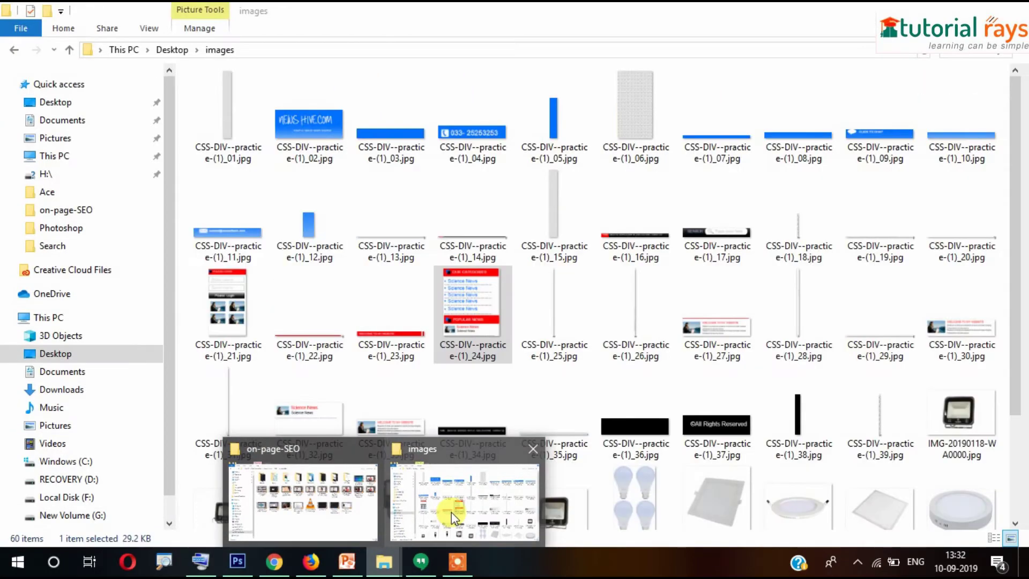
pyautogui.click(453, 517)
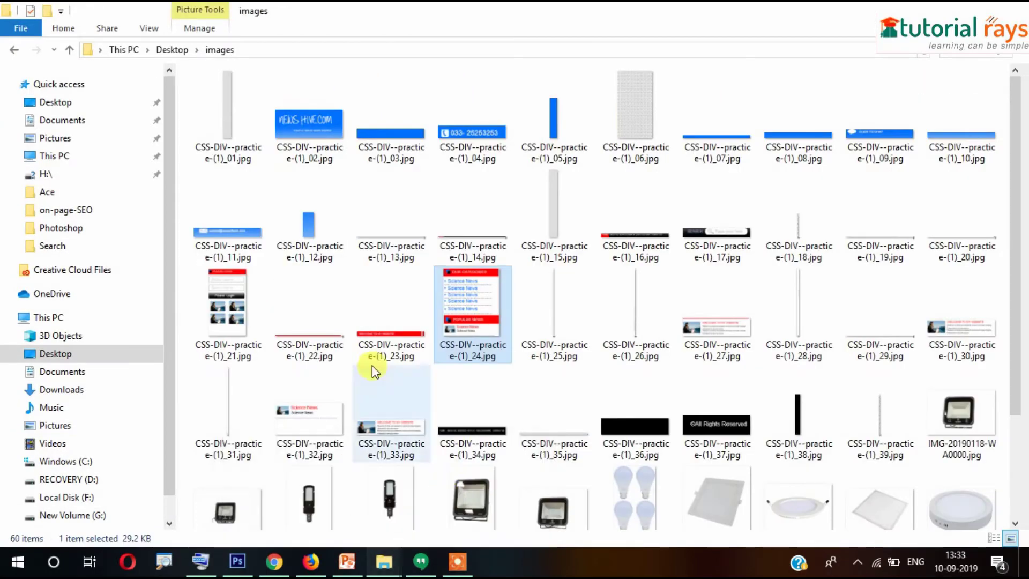
pyautogui.click(171, 50)
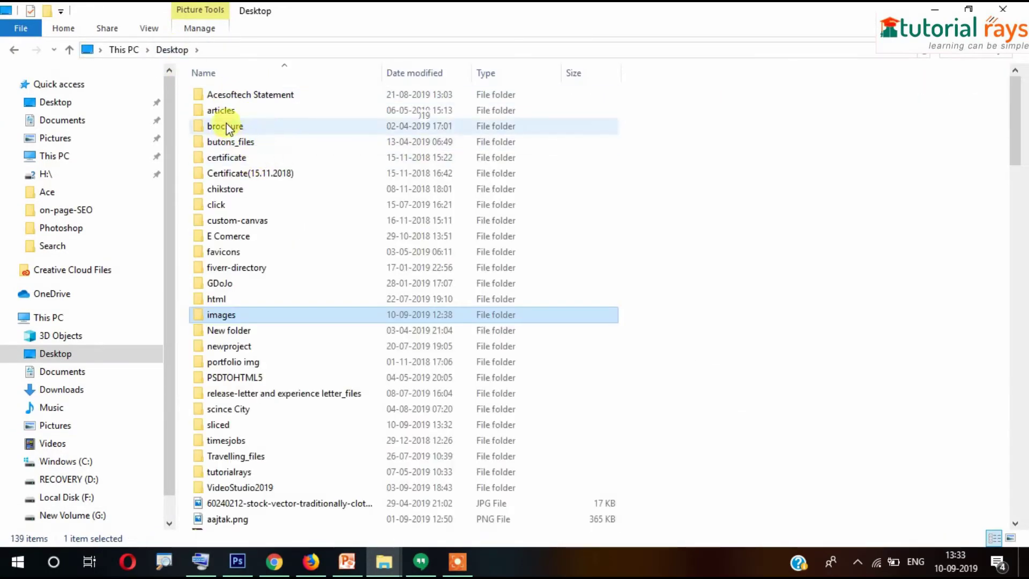
pyautogui.click(224, 114)
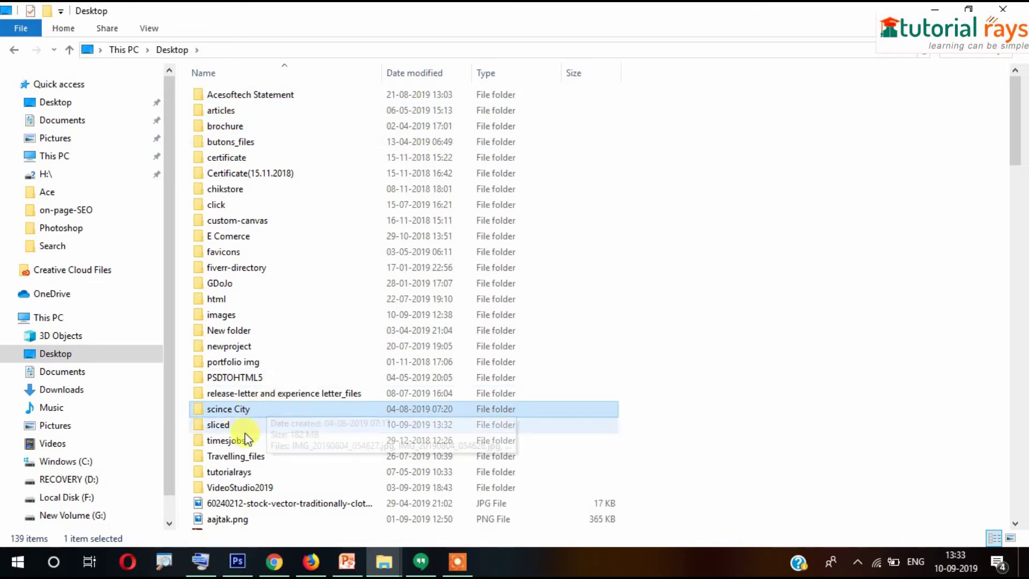
pyautogui.doubleClick(219, 424)
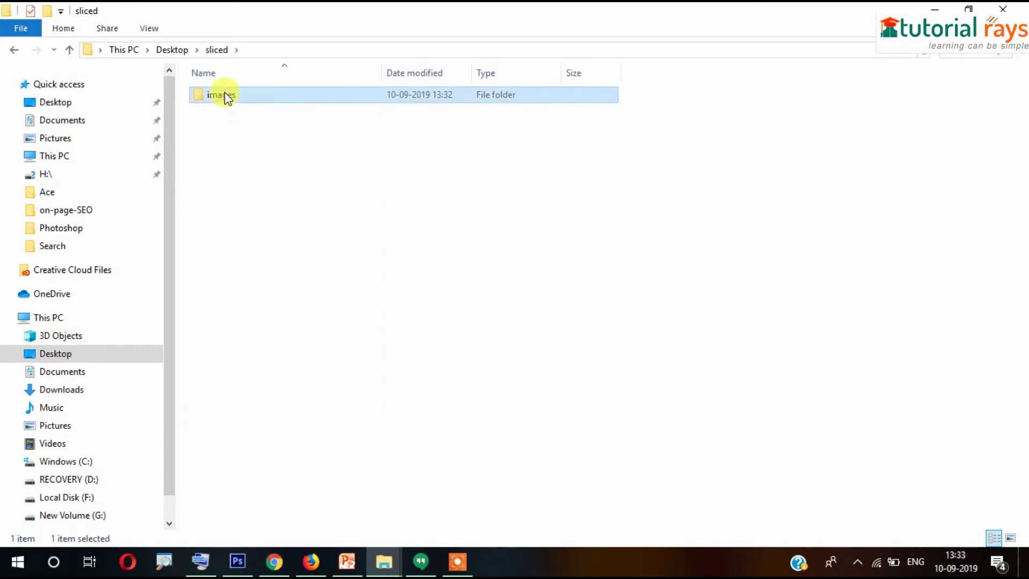
# Open the images folder of exported slices and compare its files with the slices on the photo in Photoshop
pyautogui.doubleClick(223, 95)
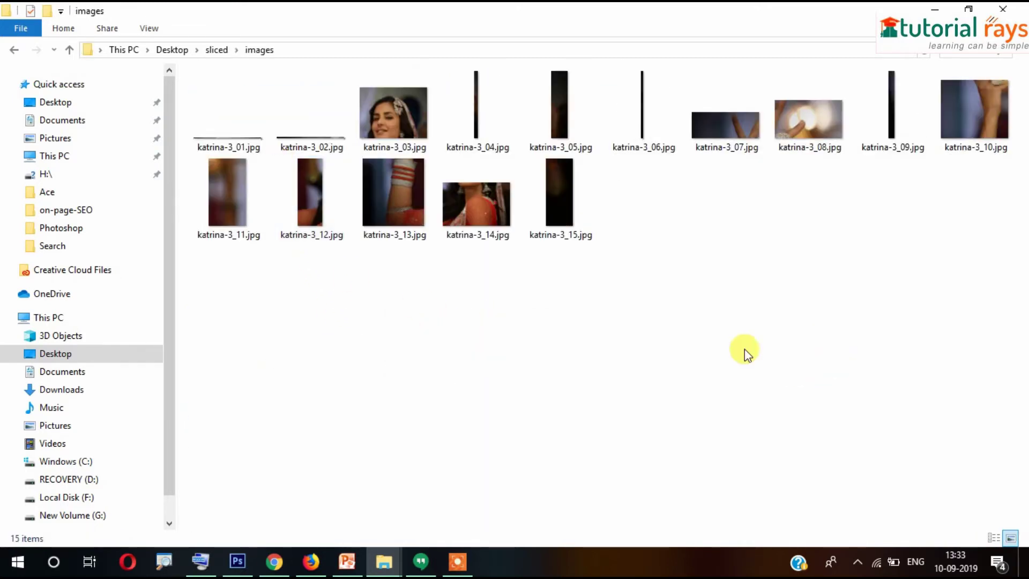
pyautogui.moveTo(671, 294); pyautogui.dragTo(825, 329)
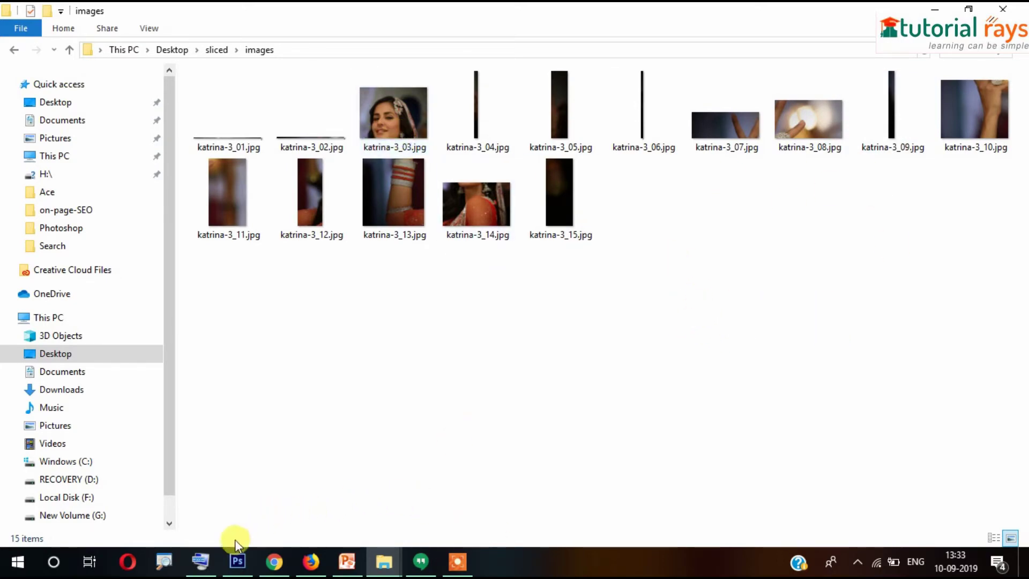
pyautogui.click(238, 560)
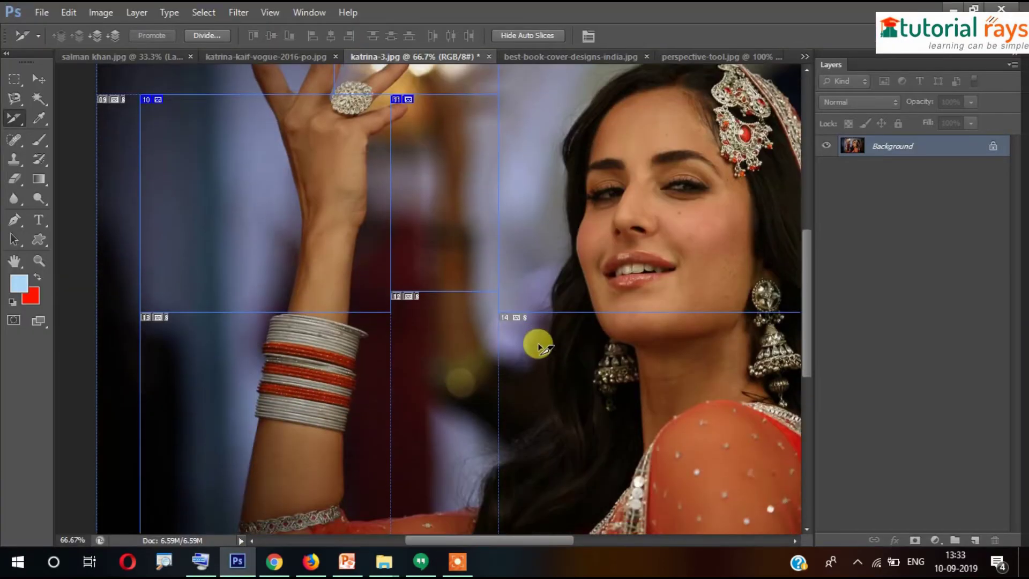
pyautogui.scroll(-5, 536, 345)
pyautogui.scroll(8, 501, 321)
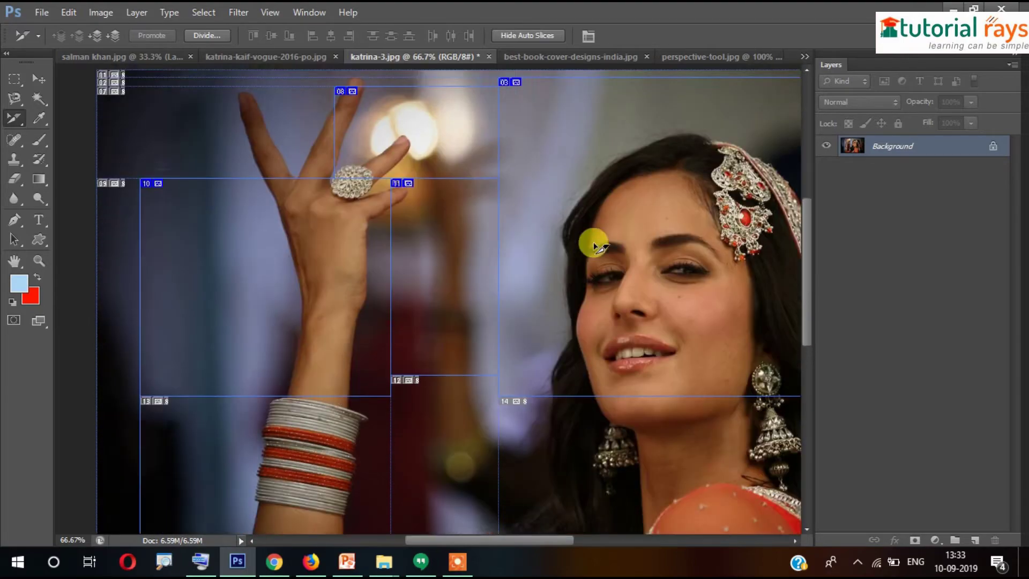
pyautogui.scroll(1, 595, 245)
pyautogui.moveTo(651, 231); pyautogui.dragTo(399, 162)
pyautogui.moveTo(440, 251); pyautogui.dragTo(569, 138)
pyautogui.moveTo(357, 340); pyautogui.dragTo(394, 441)
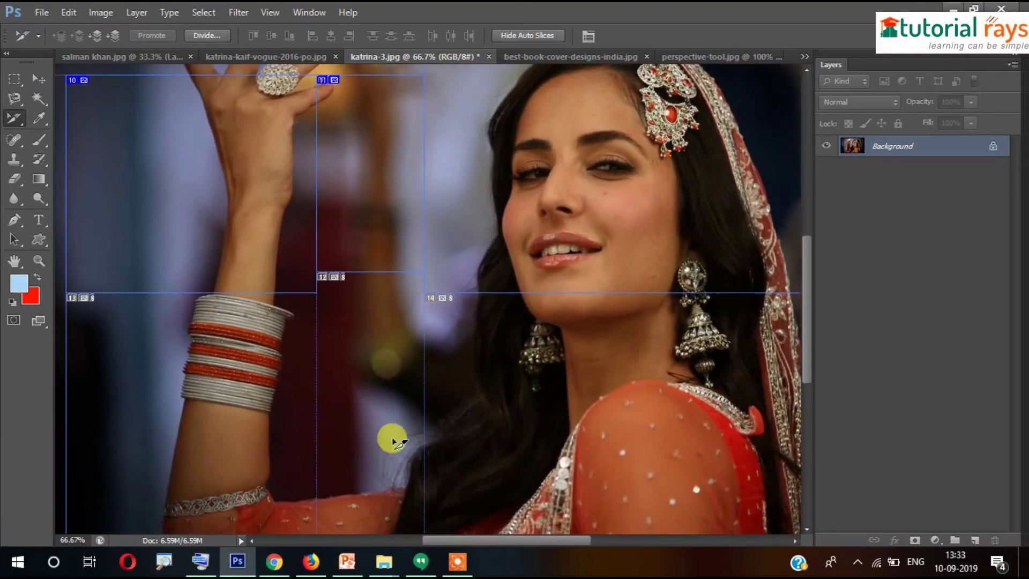
# Switch back to the images folder in File Explorer and check the exported slice images again
pyautogui.moveTo(382, 564)
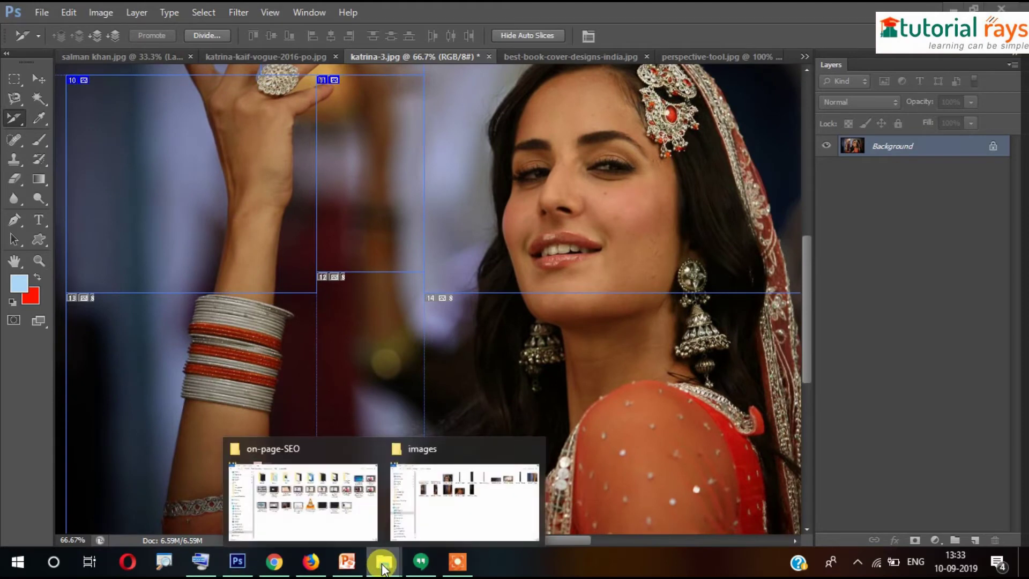
pyautogui.click(455, 526)
pyautogui.moveTo(815, 293); pyautogui.dragTo(471, 378)
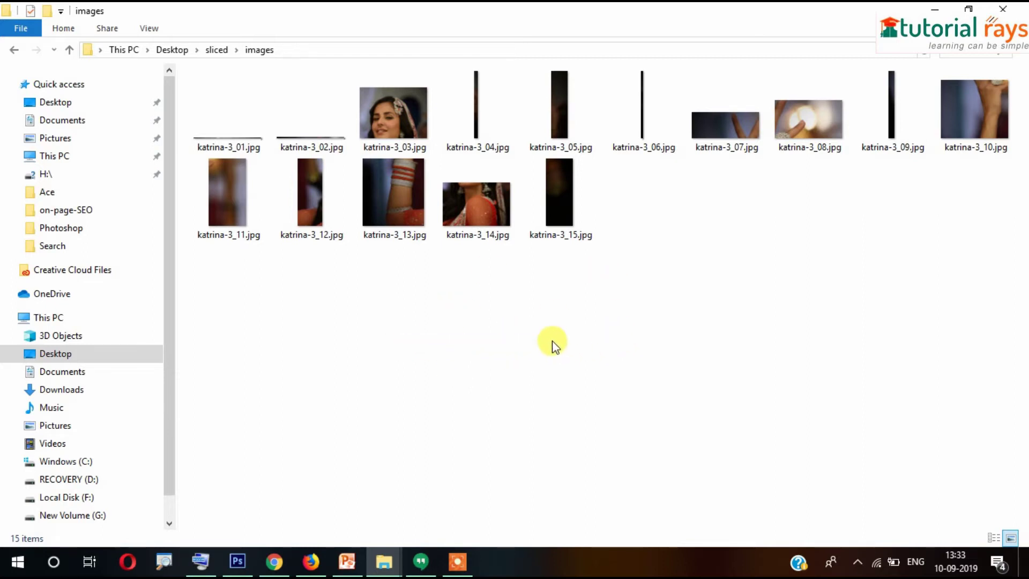
pyautogui.moveTo(630, 328); pyautogui.dragTo(386, 360)
pyautogui.click(478, 209)
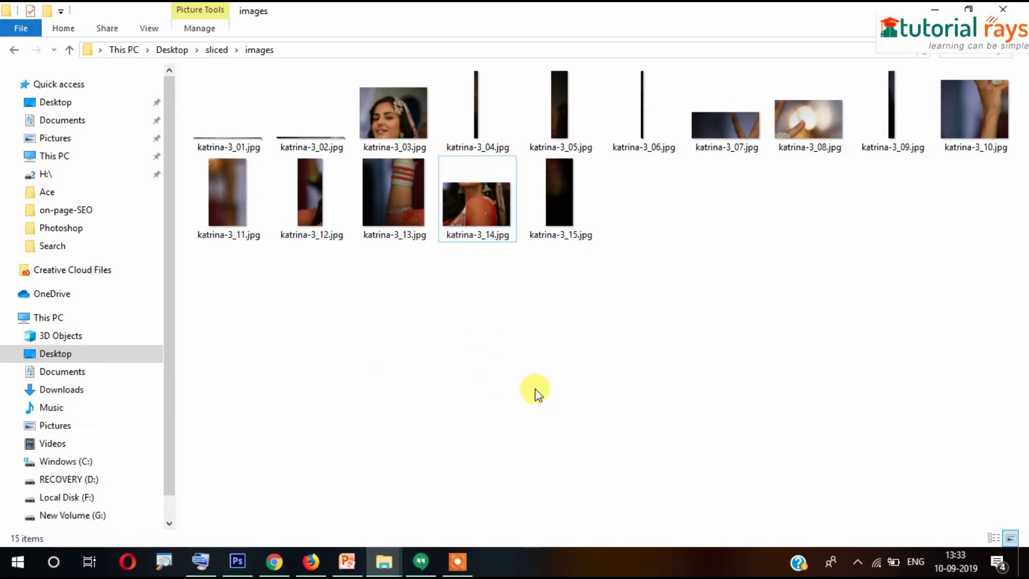
# Permanently delete all the exported slice images from the images folder in File Explorer
pyautogui.click(235, 562)
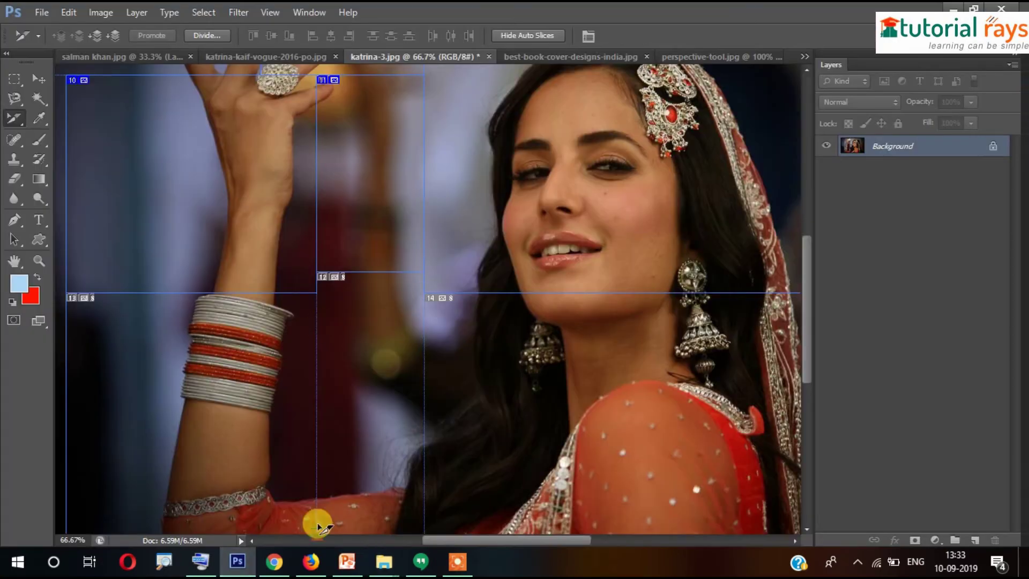
pyautogui.moveTo(384, 566)
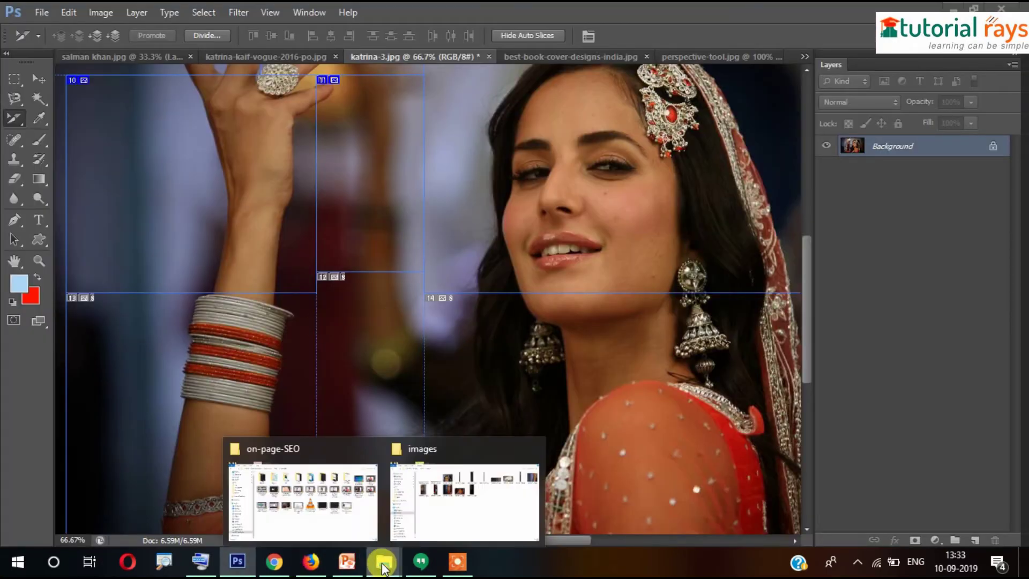
pyautogui.click(461, 495)
pyautogui.hotkey('ctrl', 'a')
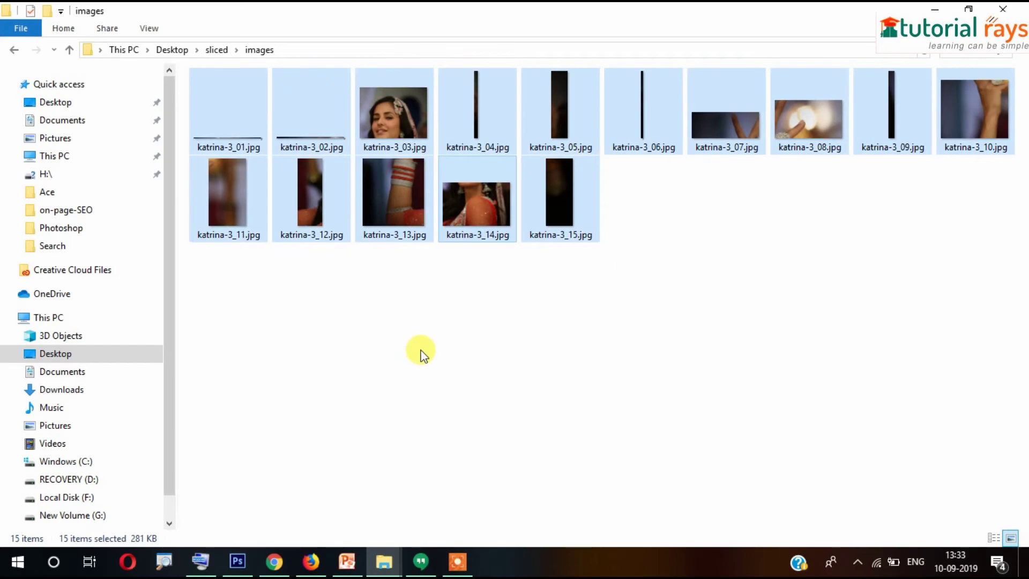
pyautogui.hotkey('shift', 'Delete')
pyautogui.click(552, 298)
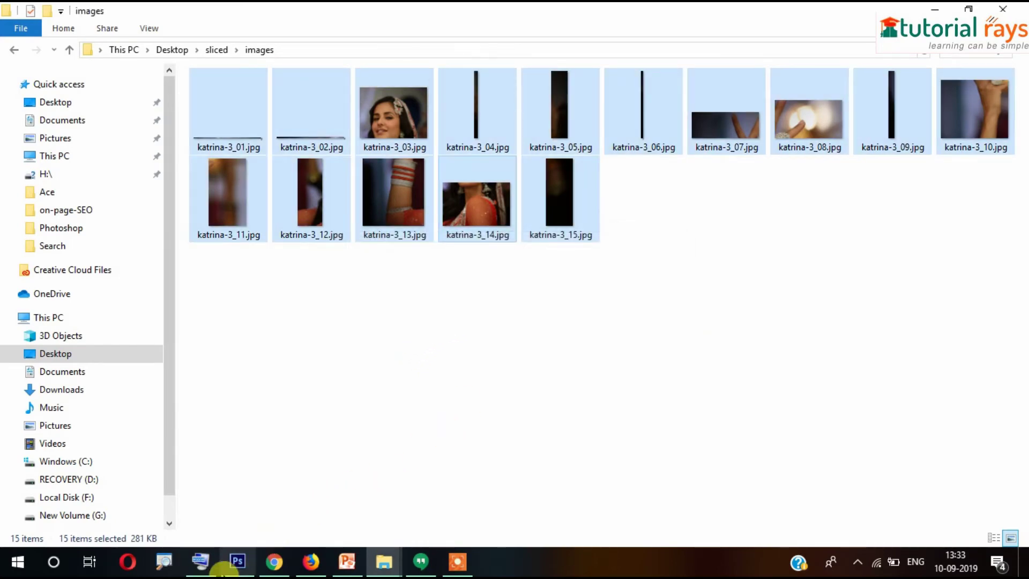
# Switch to Photoshop and undo the slice edits on katrina-3.jpg back to the unsliced photo
pyautogui.click(235, 566)
pyautogui.hotkey('ctrl', 'alt', 'z')
pyautogui.hotkey('ctrl', 'alt', 'z')
pyautogui.hotkey('ctrl', 'alt', 'z')
pyautogui.hotkey('ctrl', 'alt', 'z')
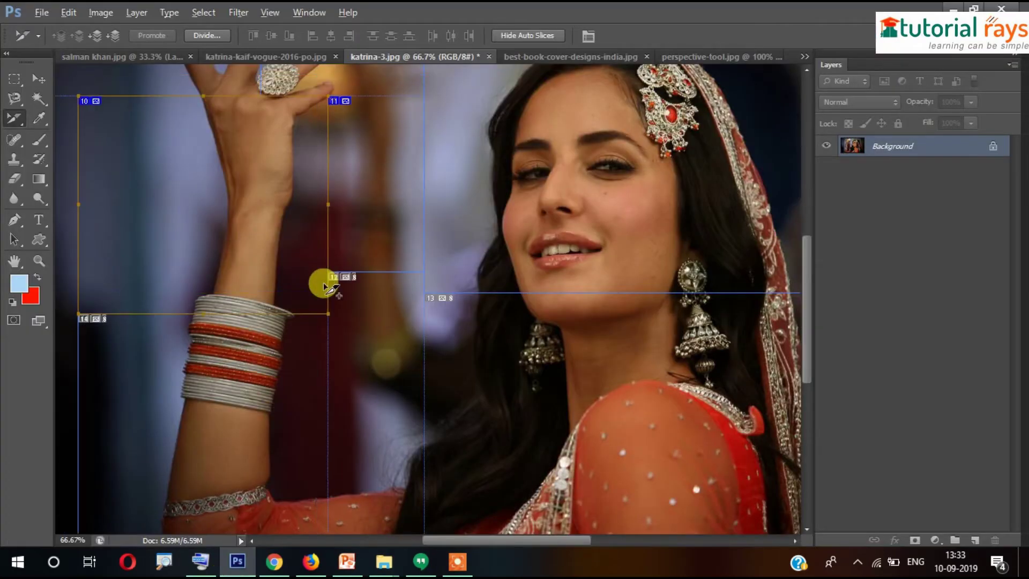
pyautogui.hotkey('ctrl', 'alt', 'z')
pyautogui.hotkey('ctrl', 'alt', 'z')
pyautogui.hotkey('ctrl', 'alt', 'z')
pyautogui.hotkey('ctrl', 'alt', 'z')
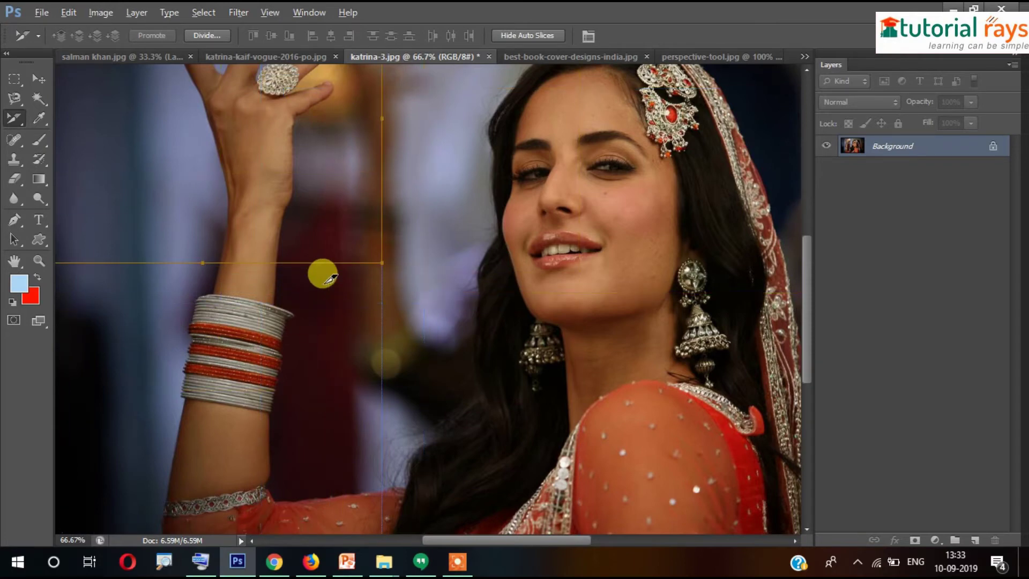
pyautogui.hotkey('ctrl', '-')
pyautogui.hotkey('ctrl', '-')
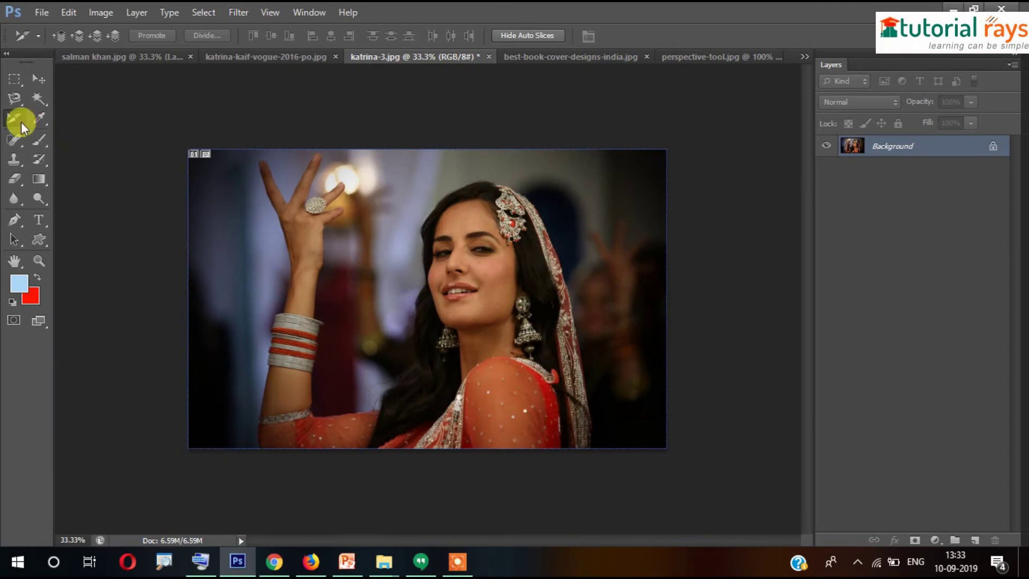
# Draw three slices with the Slice tool: one across the photo's upper half and two side by side in the lower half
pyautogui.click(13, 114)
pyautogui.click(75, 144)
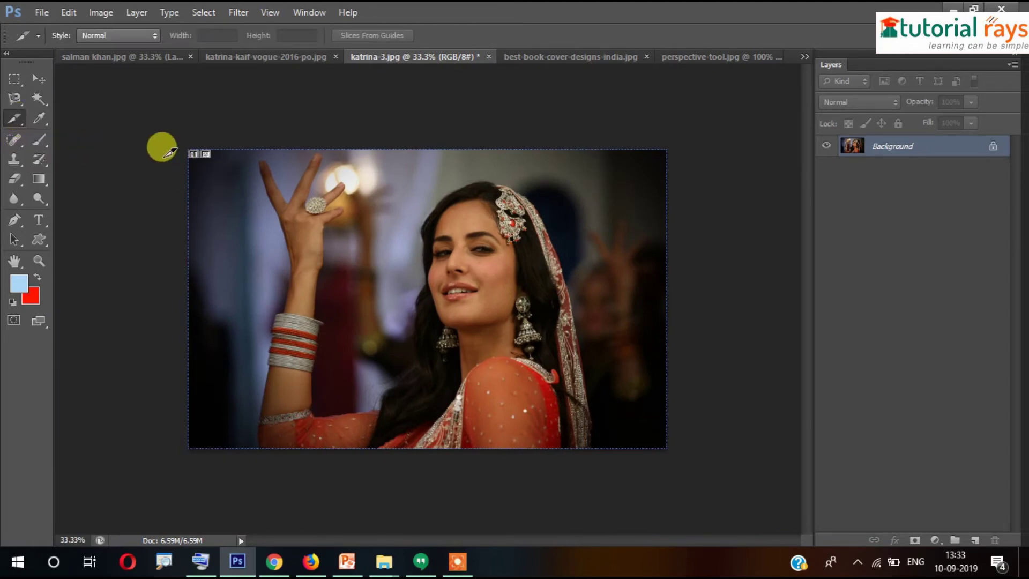
pyautogui.moveTo(155, 141); pyautogui.dragTo(696, 289)
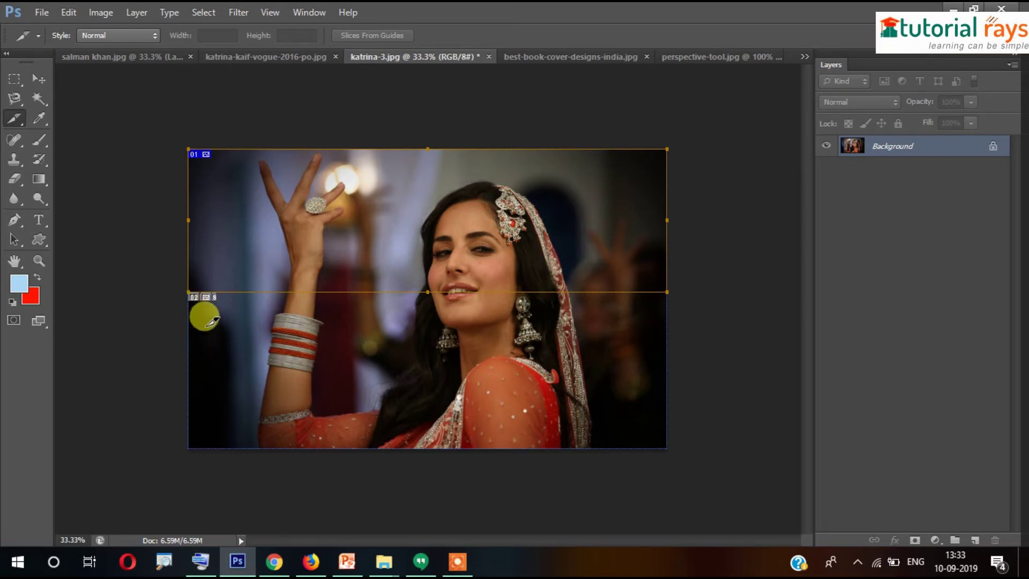
pyautogui.moveTo(187, 304); pyautogui.dragTo(416, 448)
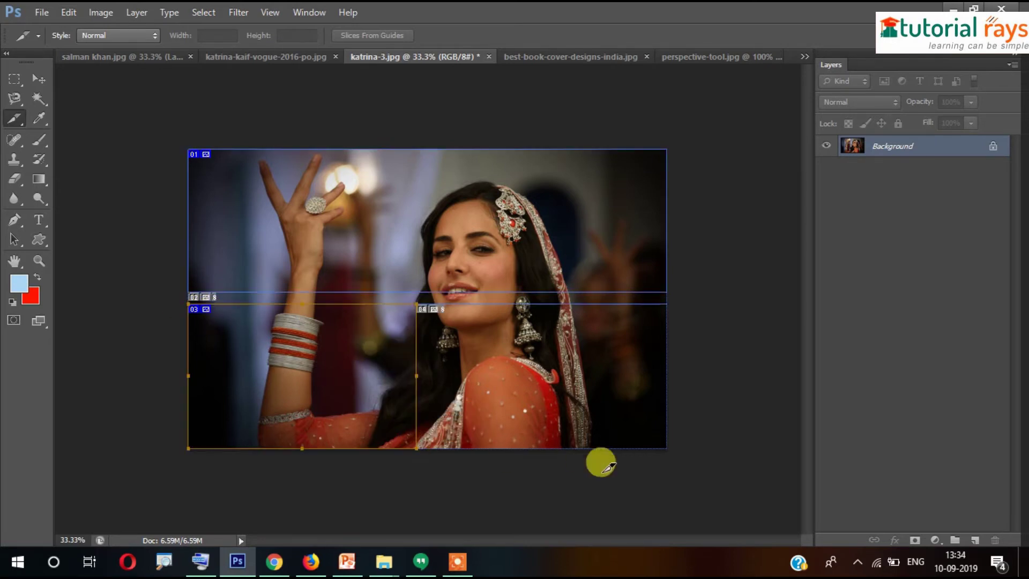
pyautogui.moveTo(692, 474); pyautogui.dragTo(427, 304)
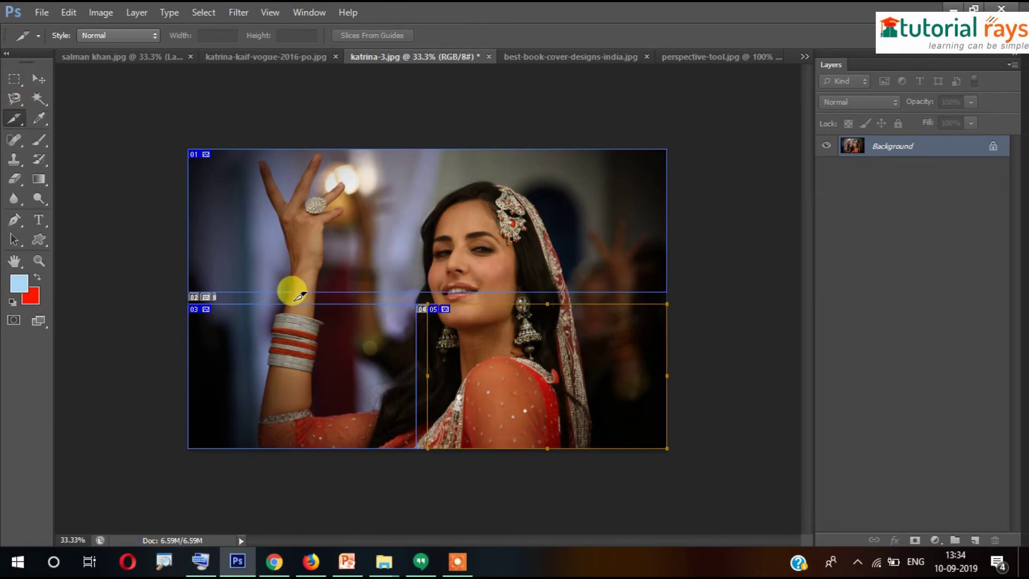
# Move the upper slice and the lower-left slice slightly upward with the Slice Select tool
pyautogui.click(39, 79)
pyautogui.click(17, 123)
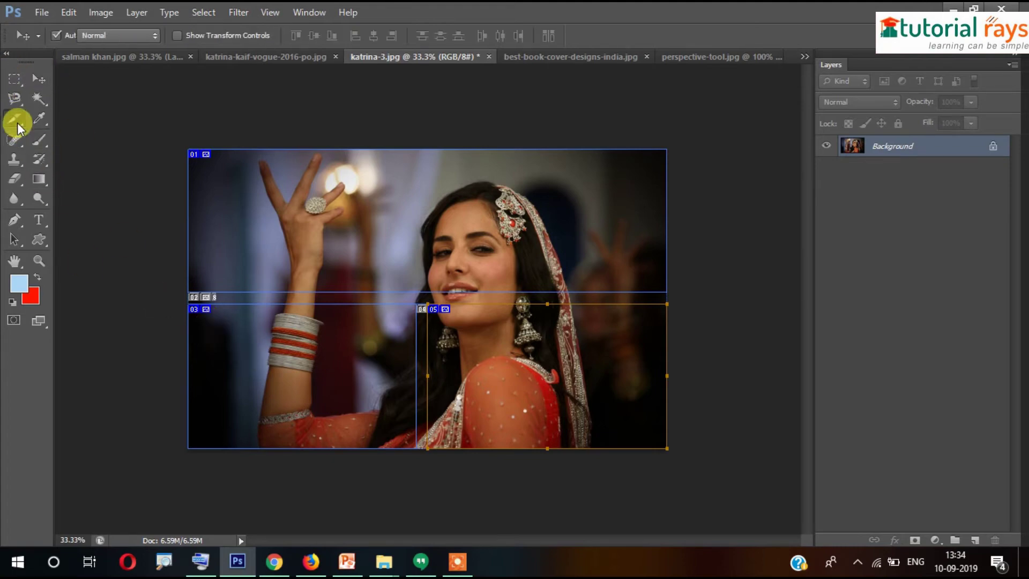
pyautogui.click(85, 158)
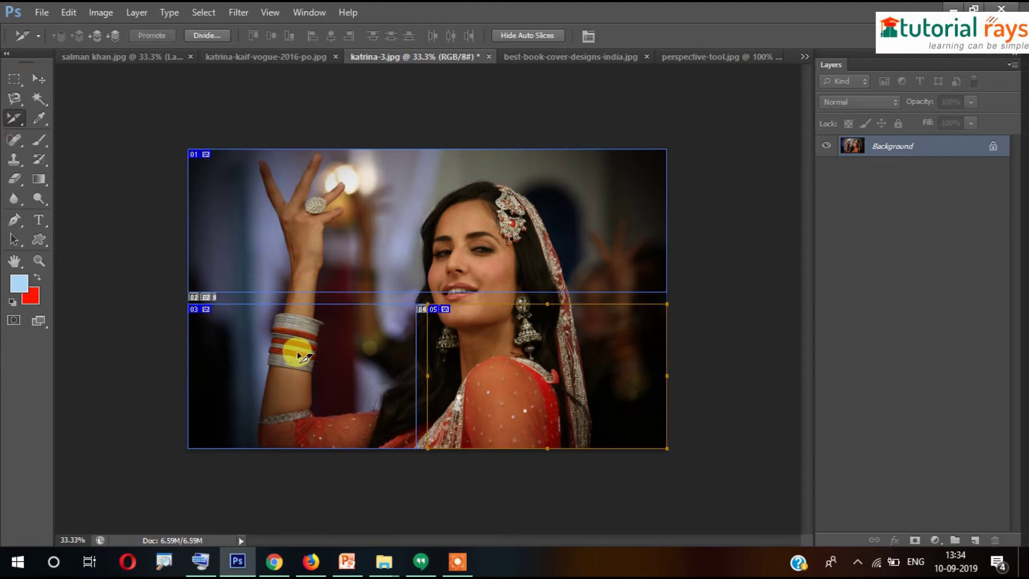
pyautogui.moveTo(300, 356); pyautogui.dragTo(301, 348)
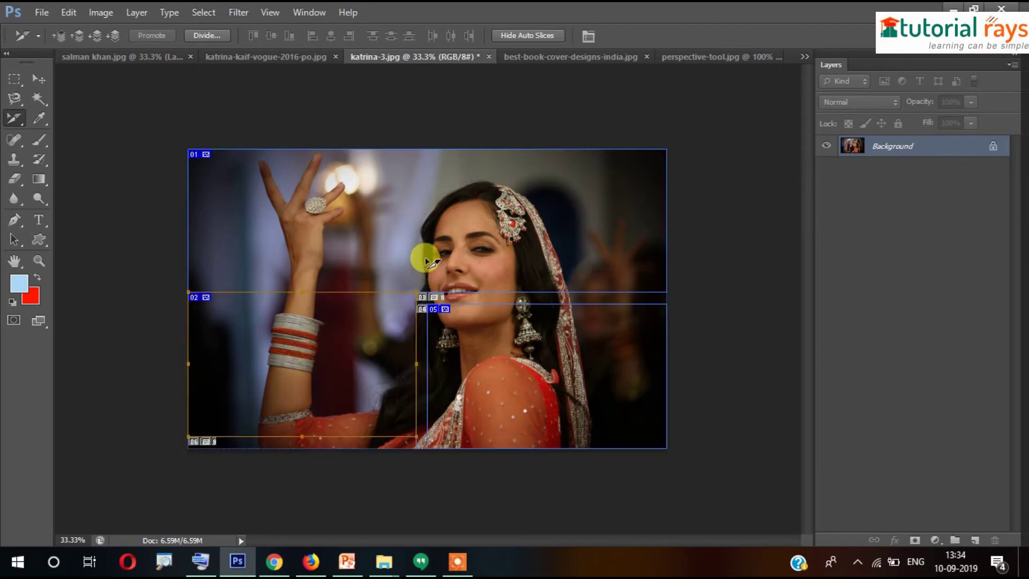
pyautogui.moveTo(425, 255); pyautogui.dragTo(425, 236)
pyautogui.moveTo(369, 337); pyautogui.dragTo(367, 328)
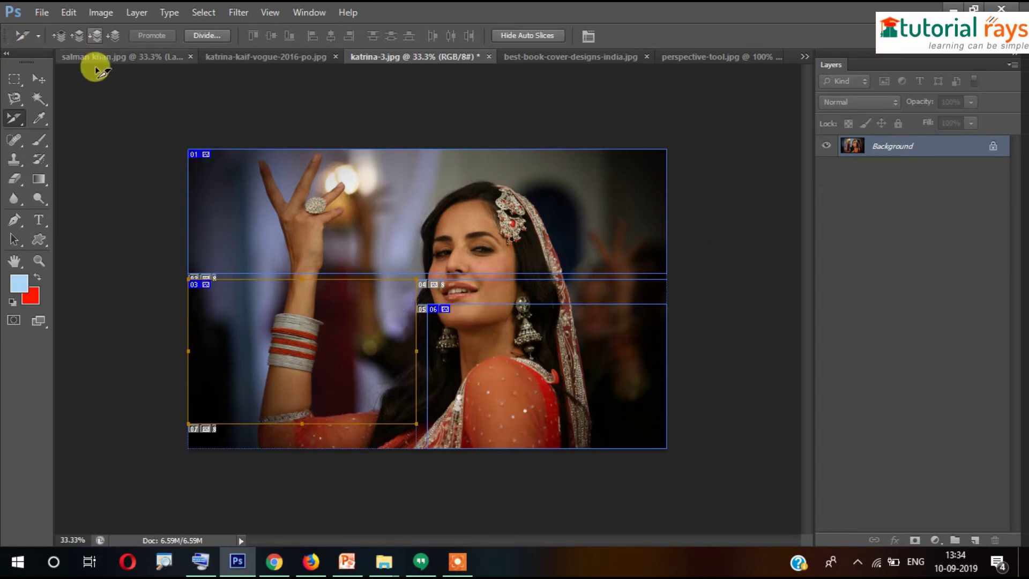
# Save the photo for web as JPEG High, exporting all slices as Images Only into the sliced folder as katrina-3.jpg
pyautogui.click(43, 13)
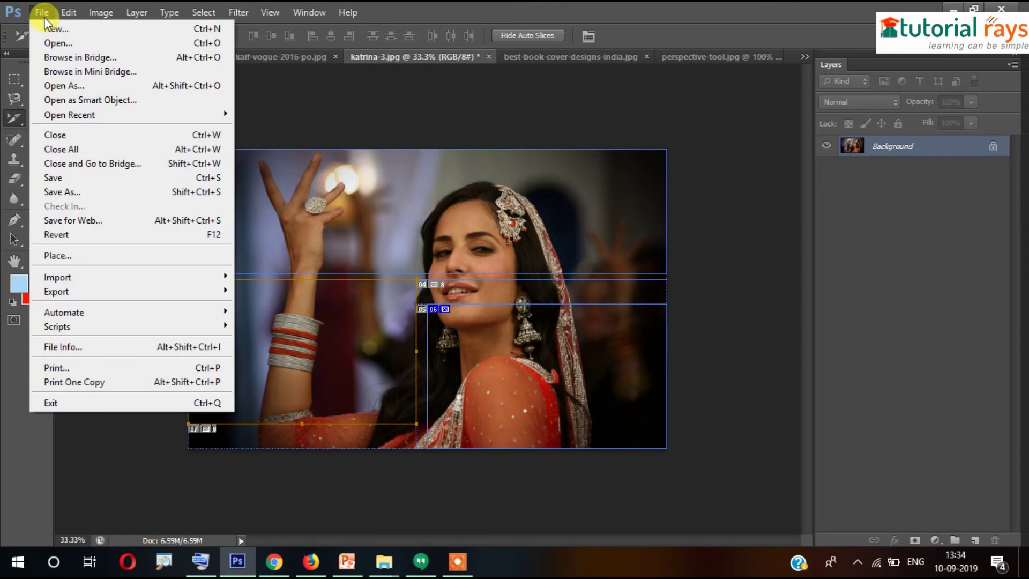
pyautogui.click(111, 222)
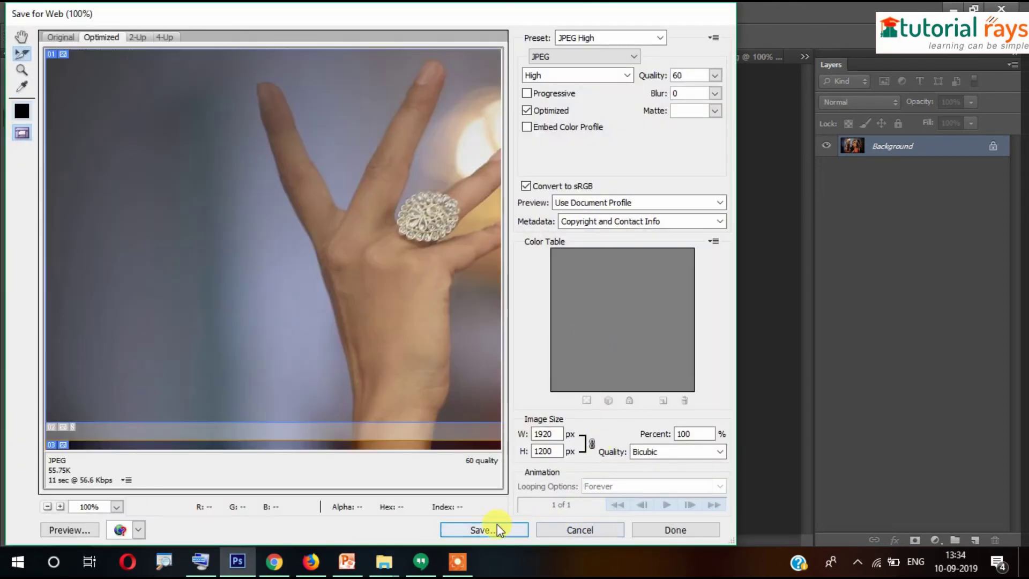
pyautogui.click(496, 527)
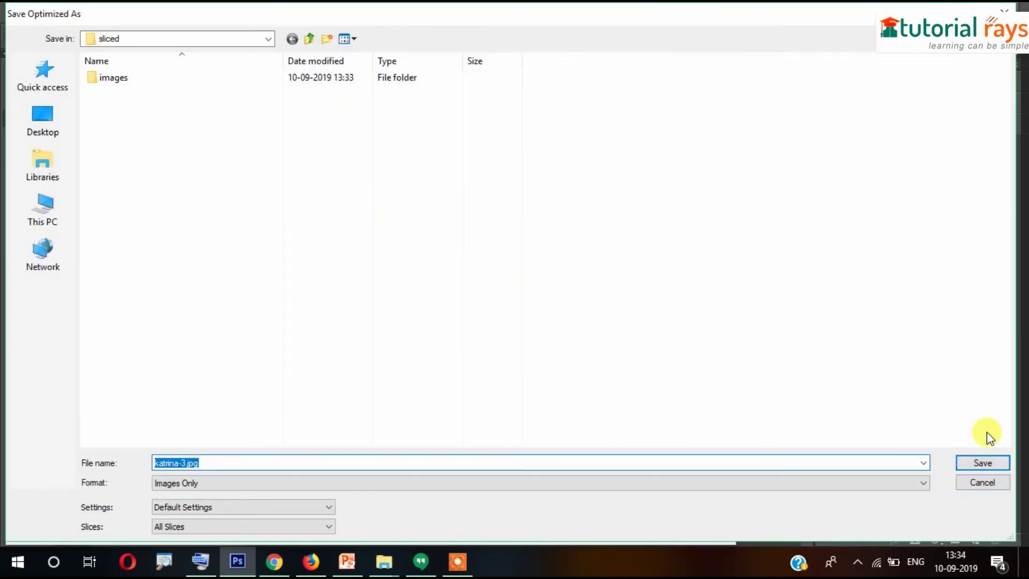
pyautogui.click(984, 463)
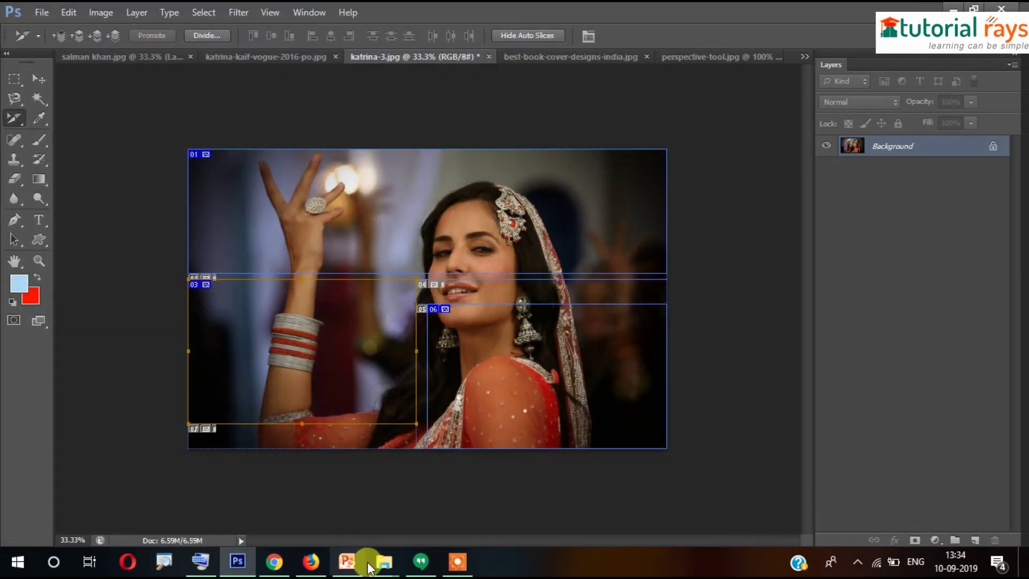
# Switch to the images folder in File Explorer and examine the newly exported slice images
pyautogui.moveTo(384, 562)
pyautogui.click(407, 536)
pyautogui.moveTo(348, 301); pyautogui.dragTo(581, 253)
pyautogui.click(374, 114)
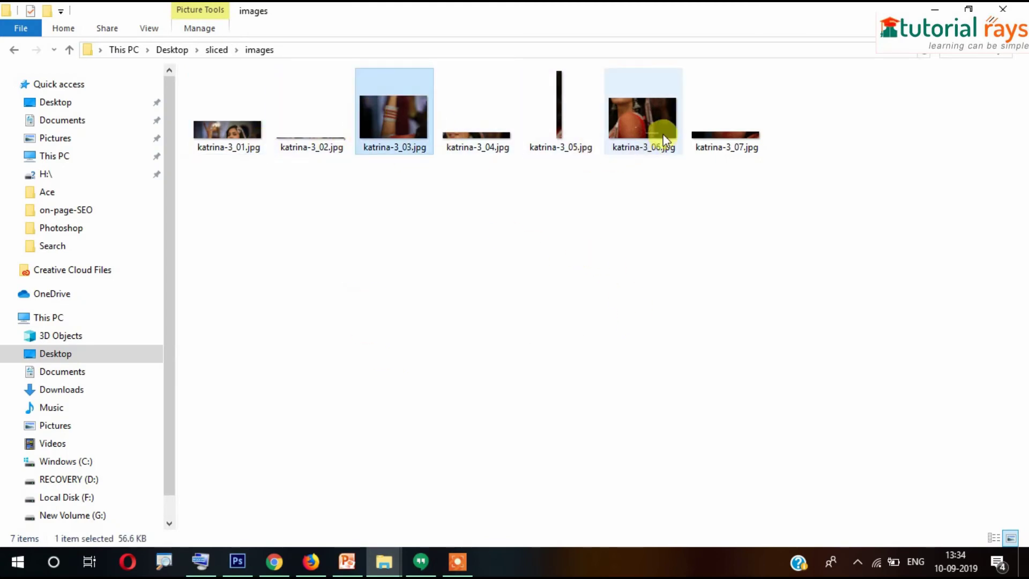
pyautogui.click(660, 122)
pyautogui.click(575, 129)
pyautogui.click(387, 121)
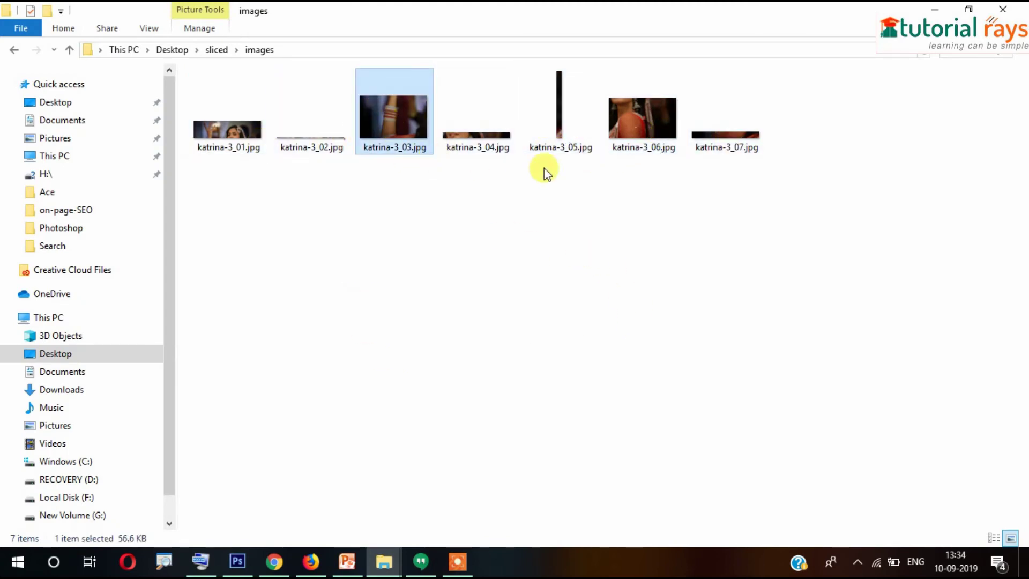
pyautogui.click(629, 117)
pyautogui.click(545, 301)
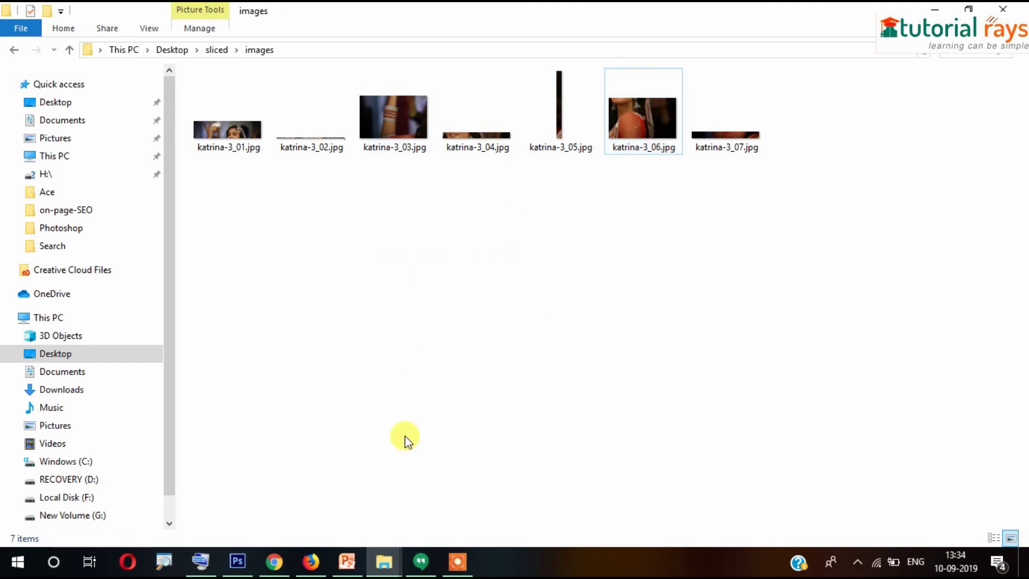
# Switch back to Photoshop, undo the slice moves and all three slices on the photo, and open the slice tool group
pyautogui.click(238, 561)
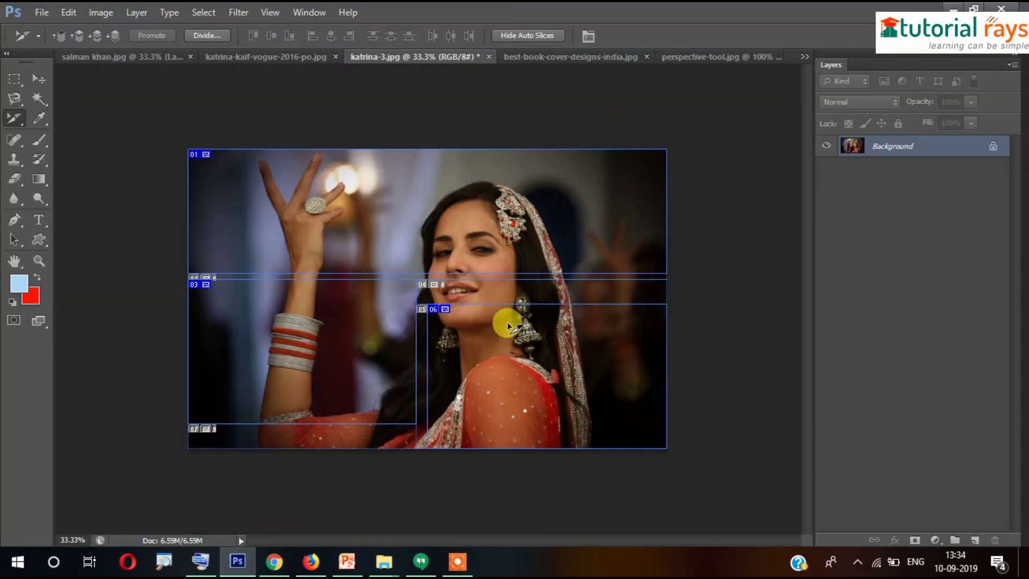
pyautogui.hotkey('ctrl', 'alt', 'z')
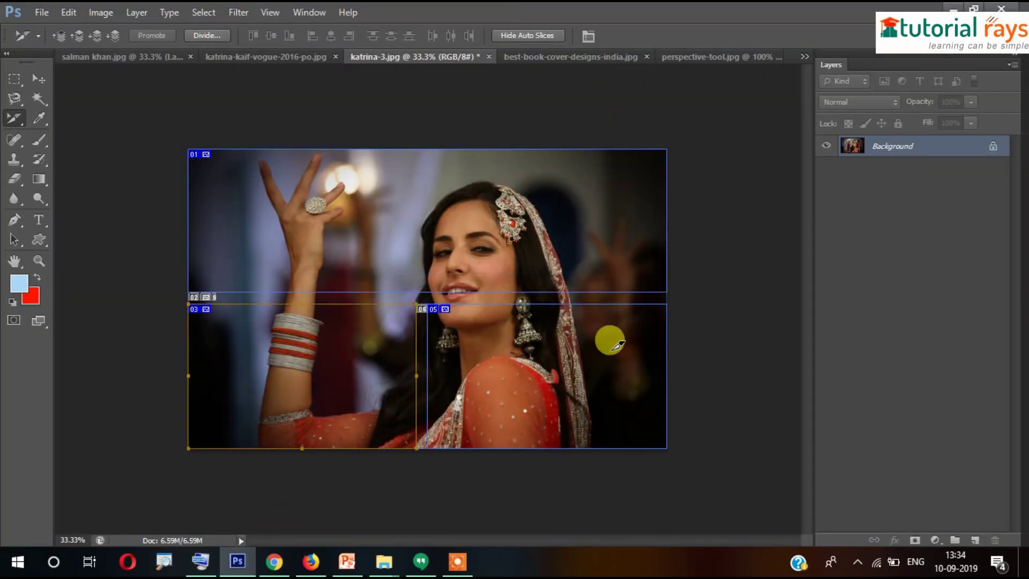
pyautogui.hotkey('ctrl', 'alt', 'z')
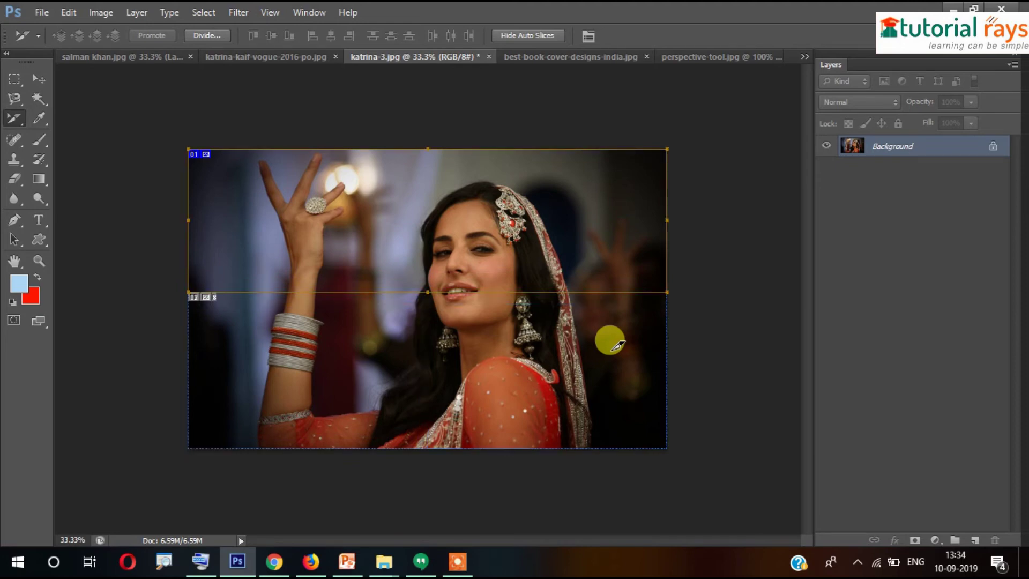
pyautogui.hotkey('ctrl', 'alt', 'z')
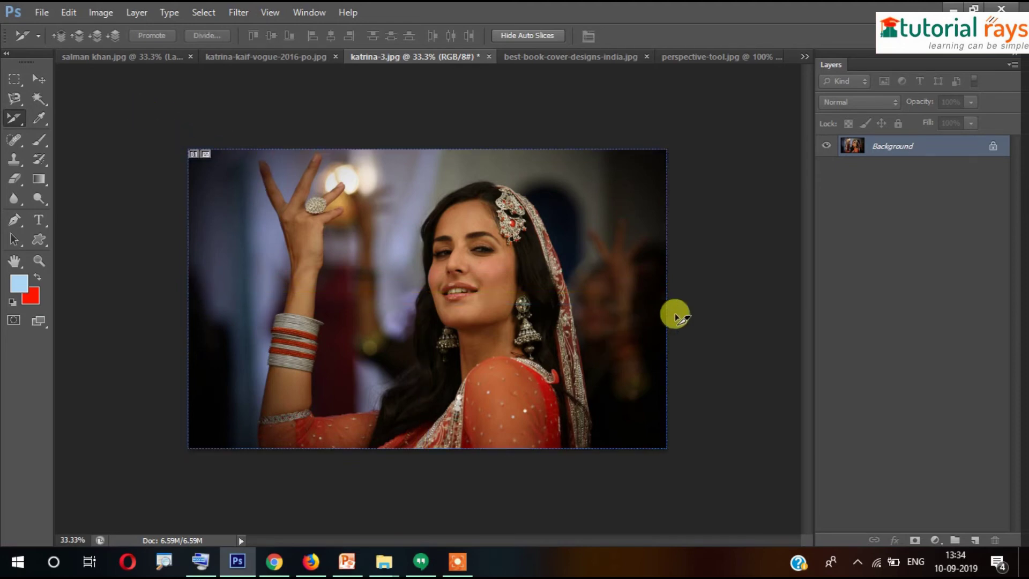
pyautogui.rightClick(11, 114)
pyautogui.click(70, 113)
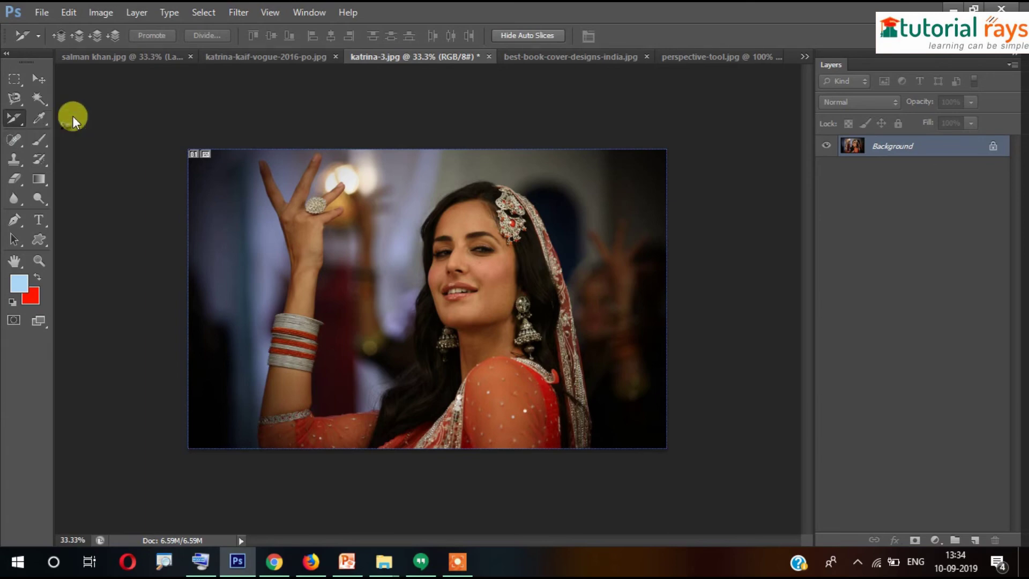
# Draw a full-width slice over the upper part of the photo with the Slice tool and move it upward with the Slice Select tool
pyautogui.rightClick(15, 119)
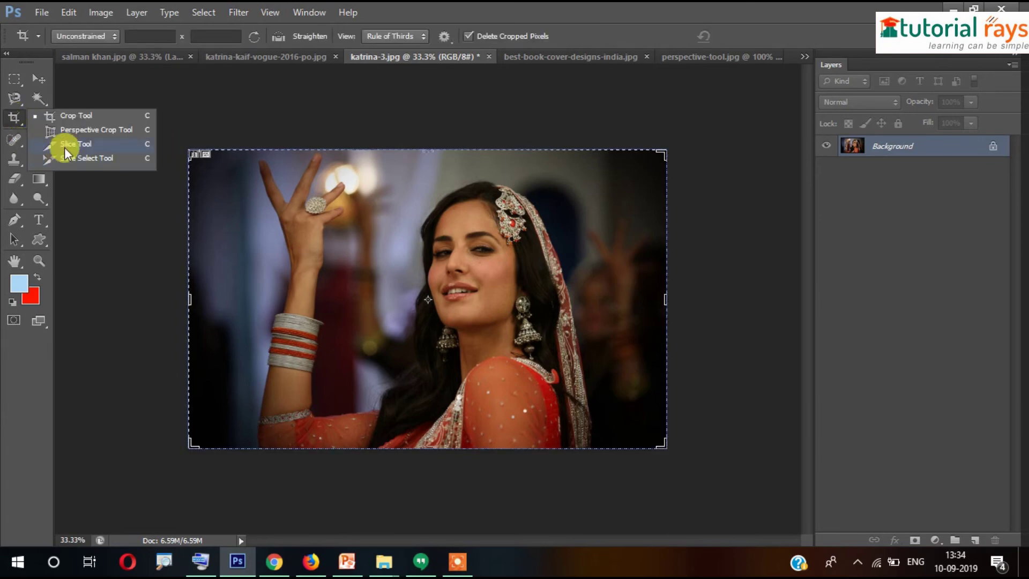
pyautogui.click(70, 142)
pyautogui.moveTo(143, 128); pyautogui.dragTo(712, 314)
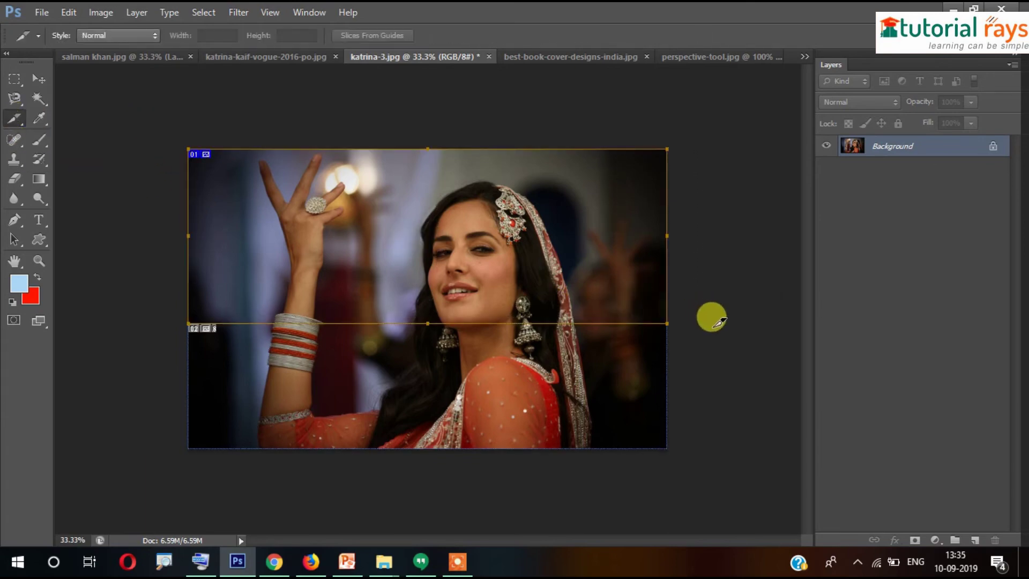
pyautogui.rightClick(14, 120)
pyautogui.click(80, 156)
pyautogui.moveTo(284, 219); pyautogui.dragTo(281, 156)
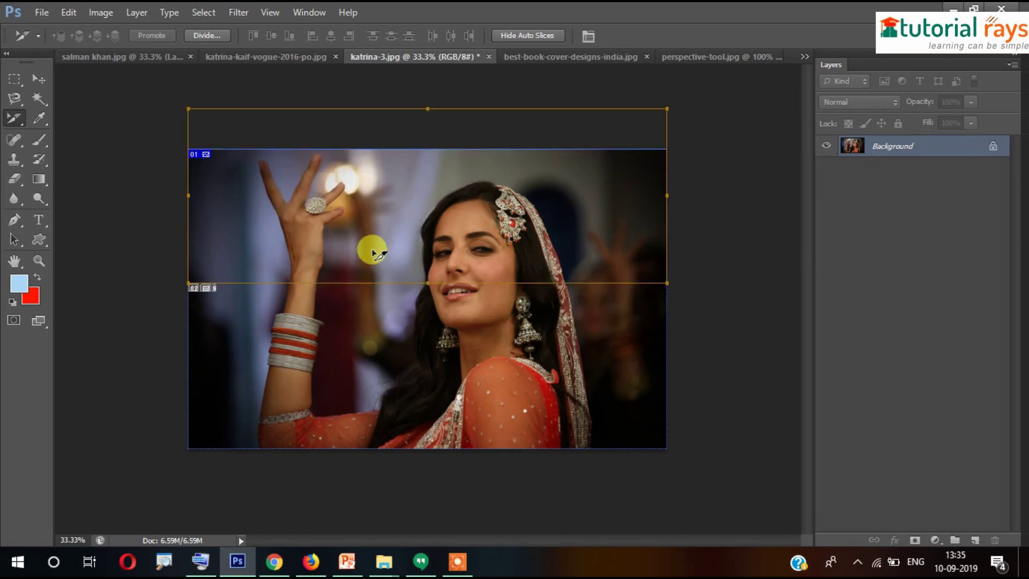
pyautogui.click(37, 76)
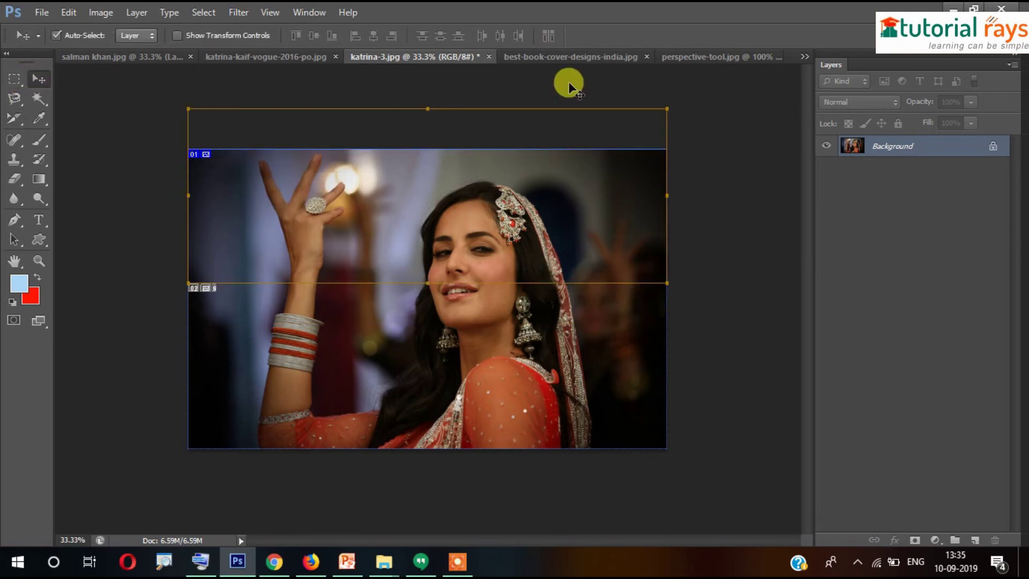
# Open Save for Web for the sliced photo and proceed with the JPEG High preset to the save location in the sliced folder
pyautogui.click(41, 11)
pyautogui.click(134, 221)
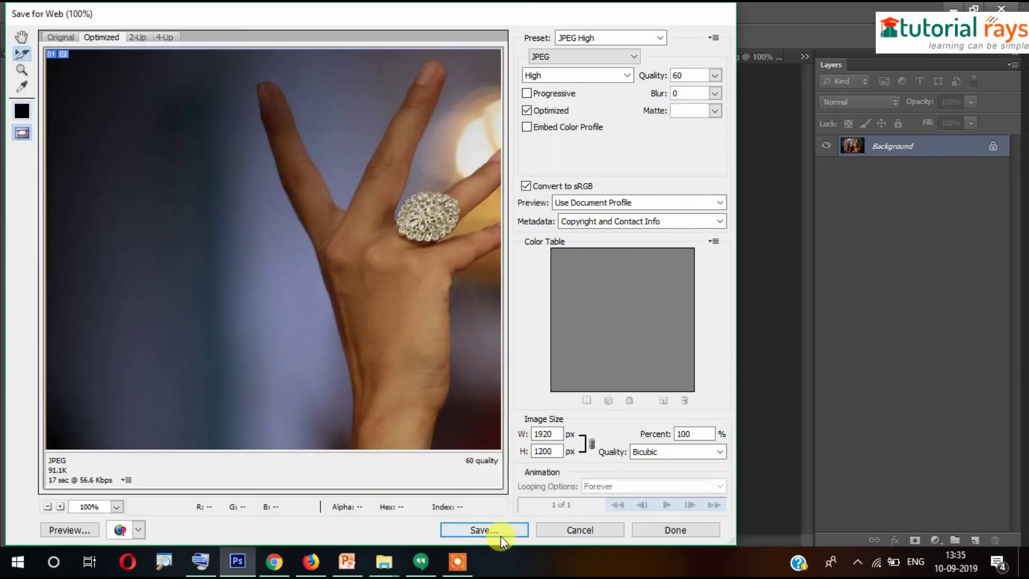
pyautogui.click(500, 530)
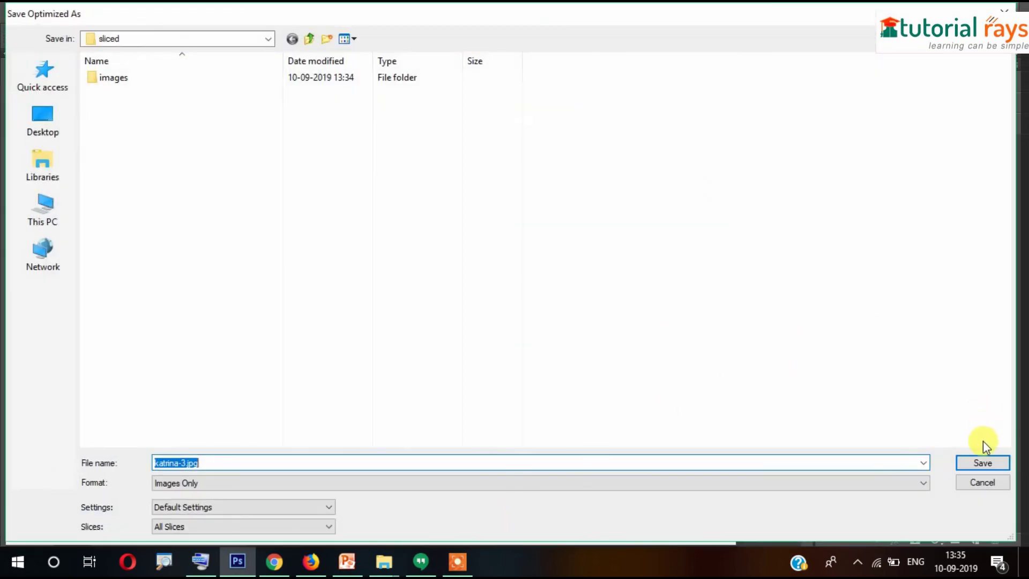
# Switch to the images folder in File Explorer and permanently delete all old slice images, katrina-3_01.jpg to katrina-3_07.jpg
pyautogui.click(384, 561)
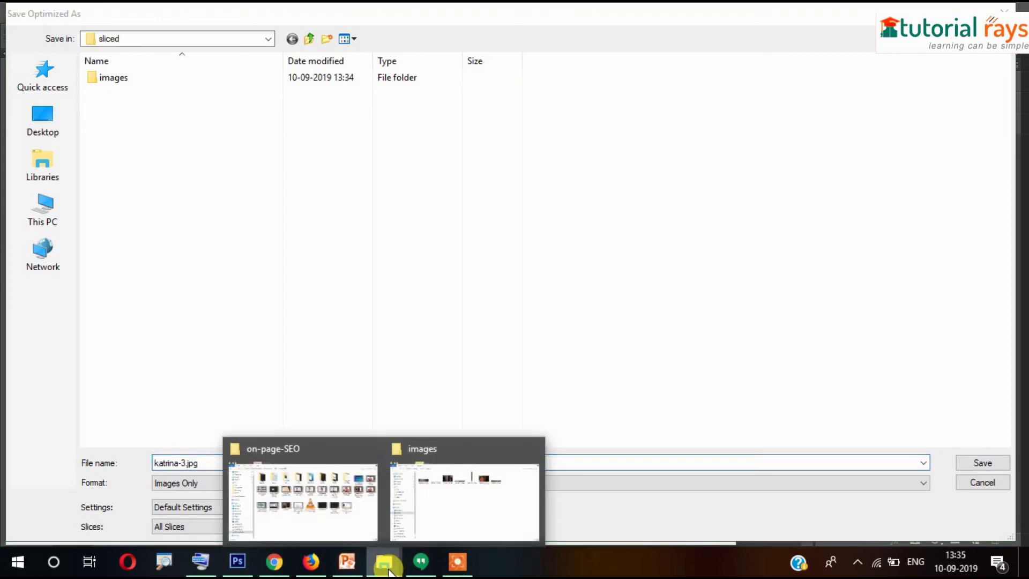
pyautogui.click(460, 519)
pyautogui.hotkey('ctrl', 'a')
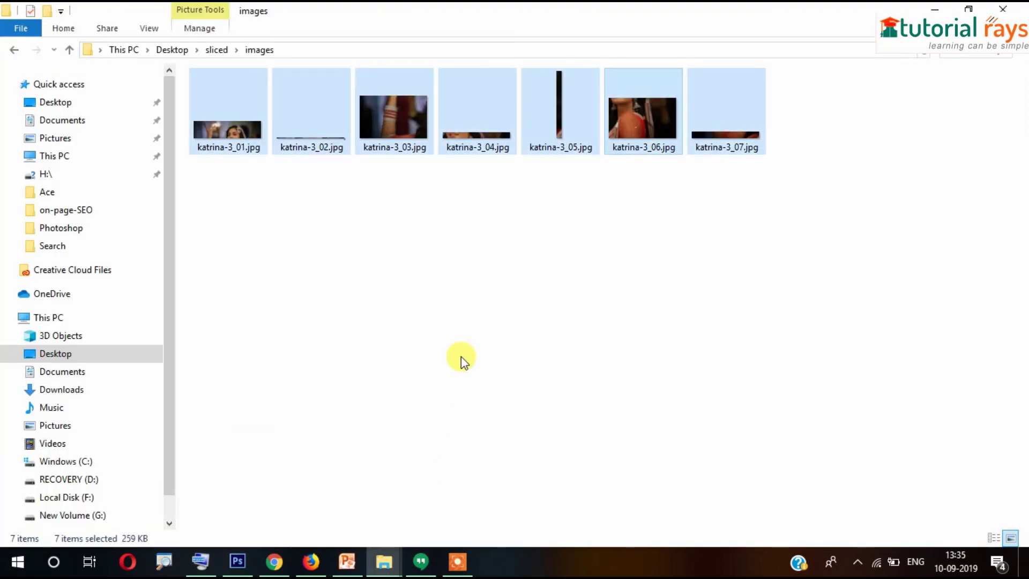
pyautogui.hotkey('shift', 'Delete')
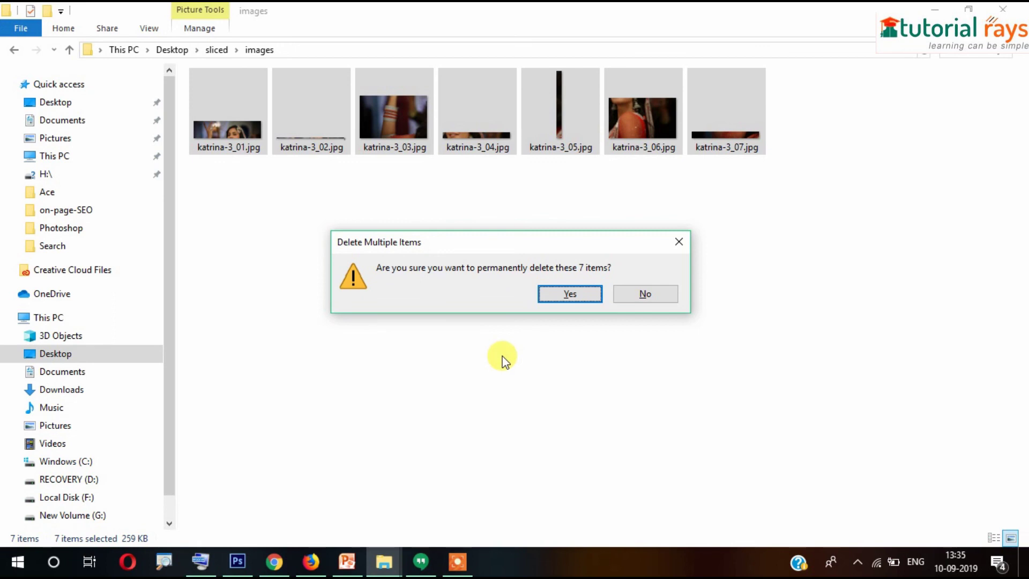
pyautogui.click(561, 293)
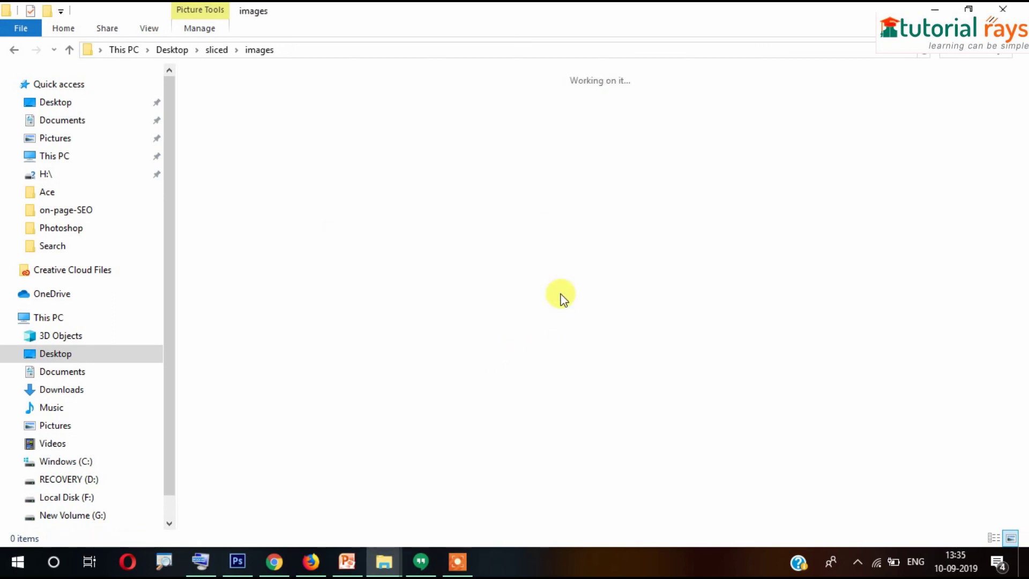
# Switch back to Photoshop and save all slices as Images Only in the sliced folder under the name katrina-3.jpg
pyautogui.click(237, 561)
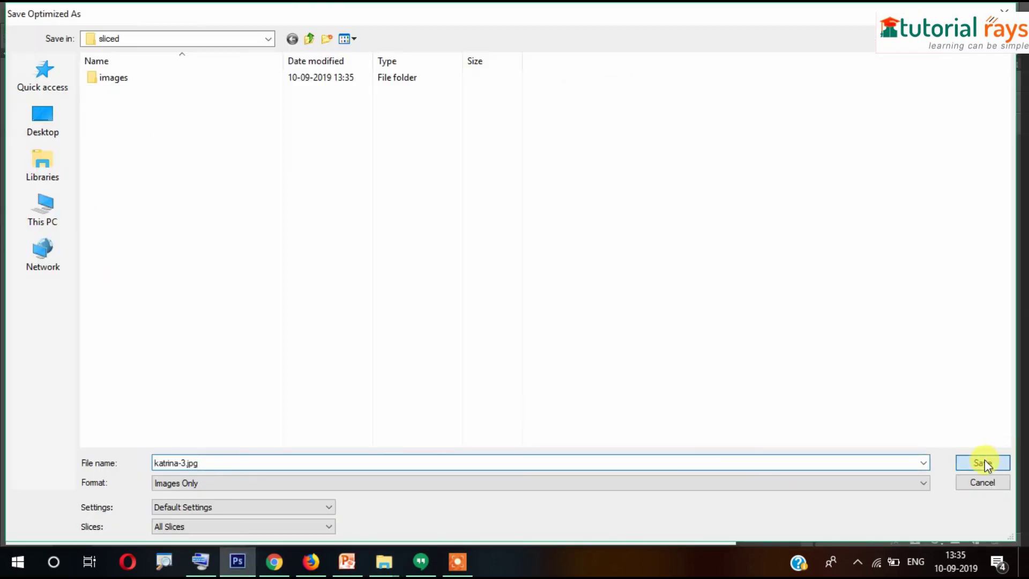
pyautogui.click(983, 463)
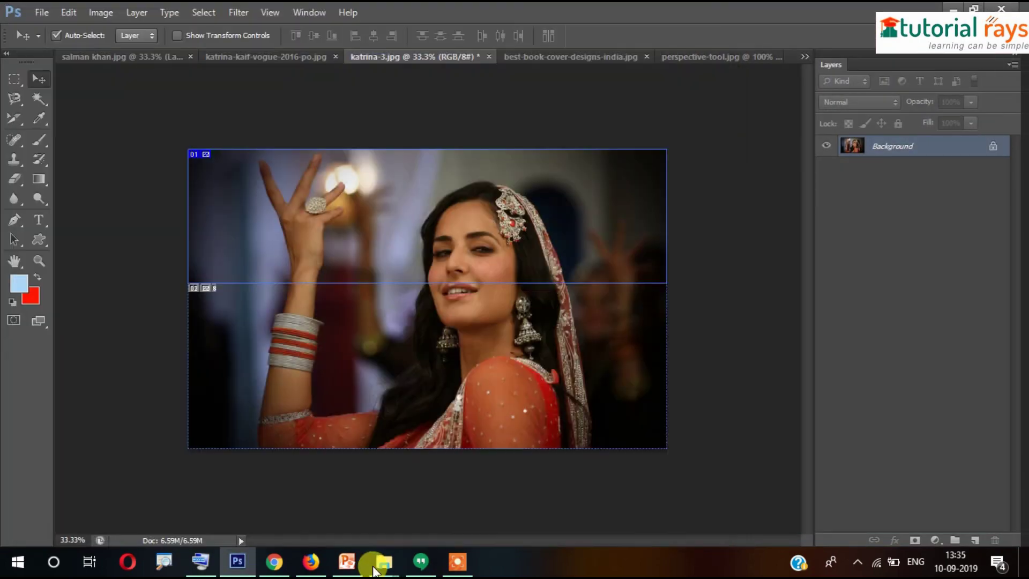
# Switch to the images folder in File Explorer and check the newly exported images of the upper and lower slices
pyautogui.moveTo(377, 571)
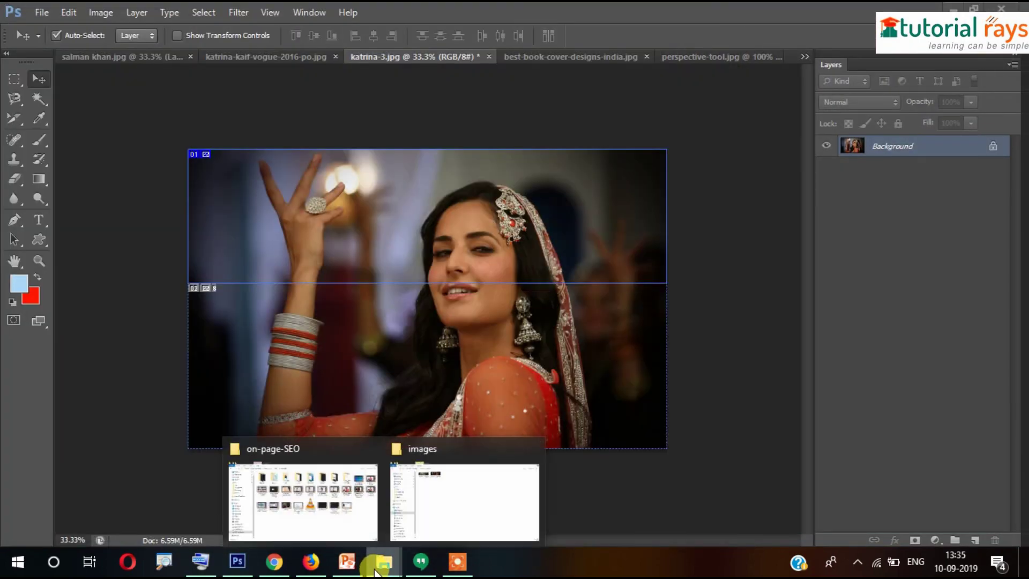
pyautogui.click(467, 500)
pyautogui.moveTo(426, 167); pyautogui.dragTo(219, 63)
pyautogui.click(330, 201)
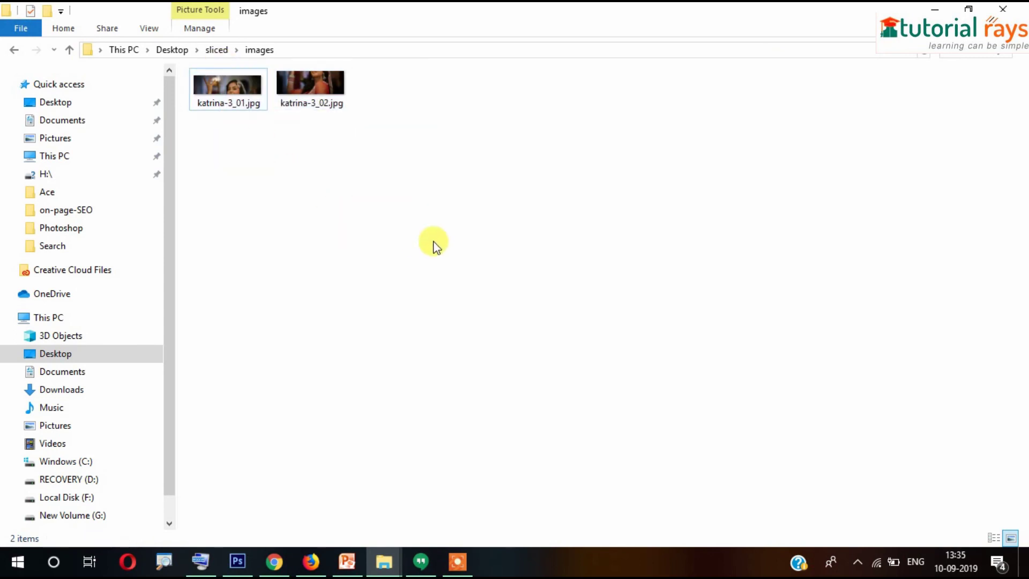
# Switch back to Photoshop and activate the Slice Select tool on the sliced photo
pyautogui.click(238, 562)
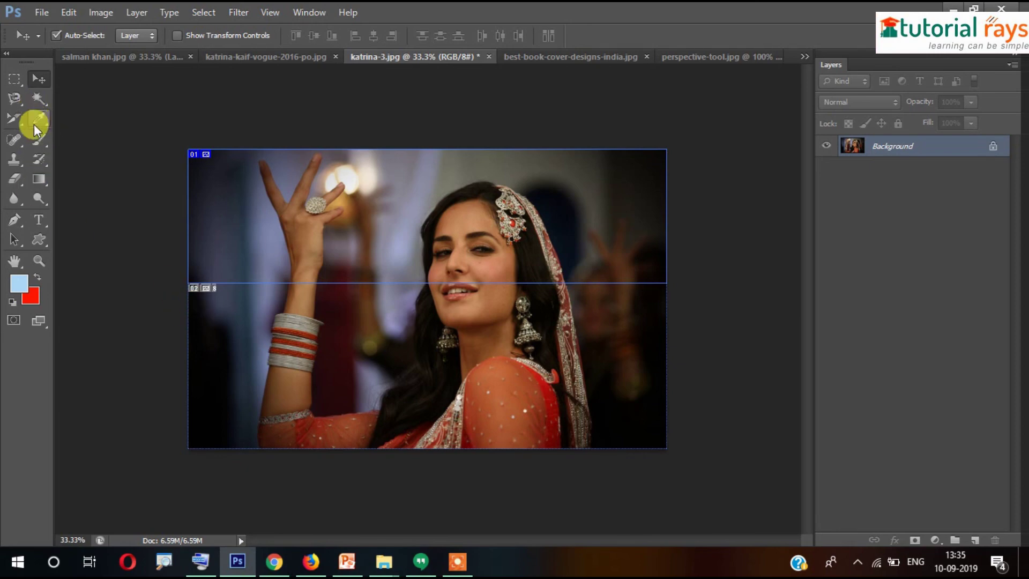
pyautogui.rightClick(15, 120)
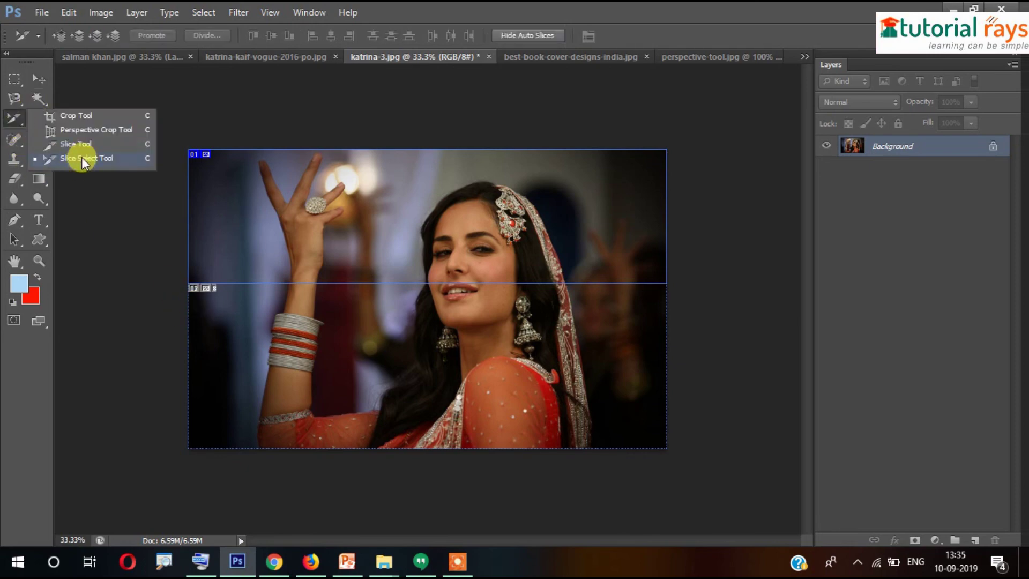
pyautogui.click(81, 156)
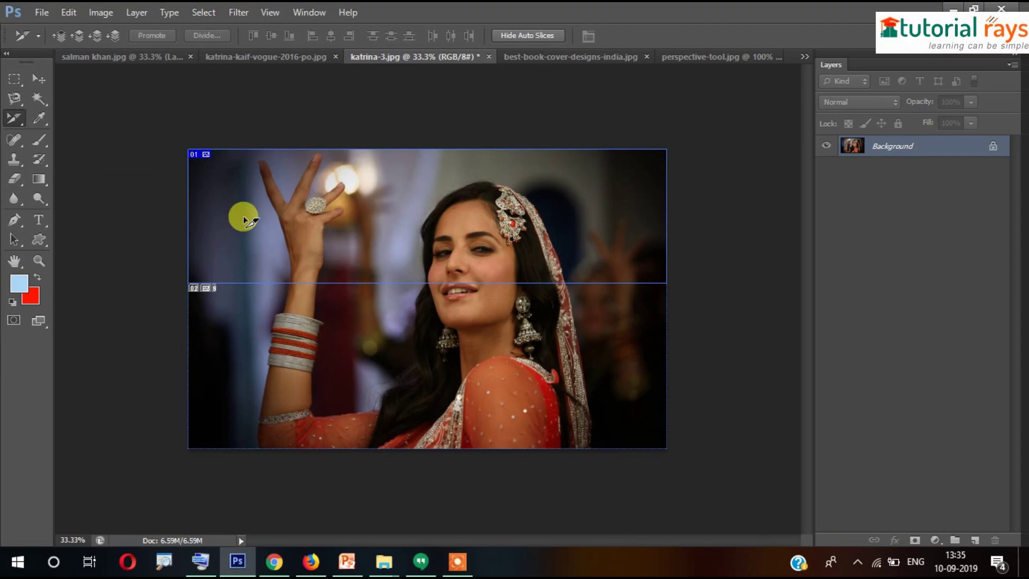